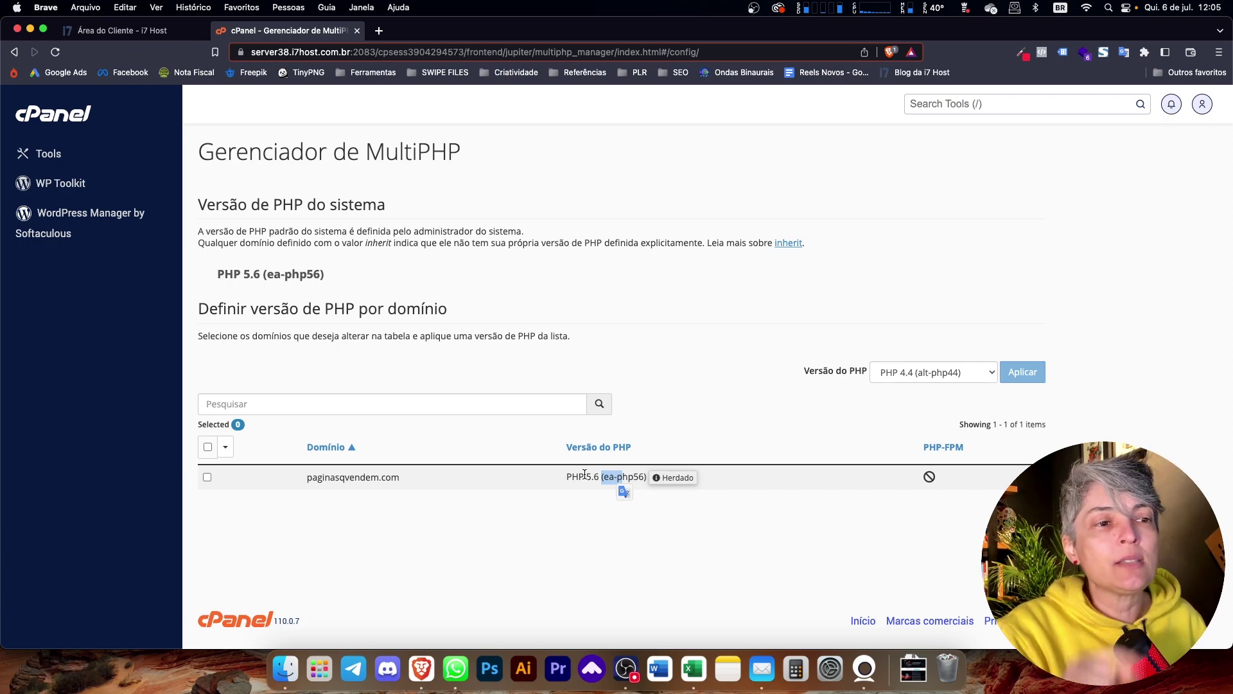
- Go back from Gerenciador de MultiPHP to the cPanel Tools page
click(14, 52)
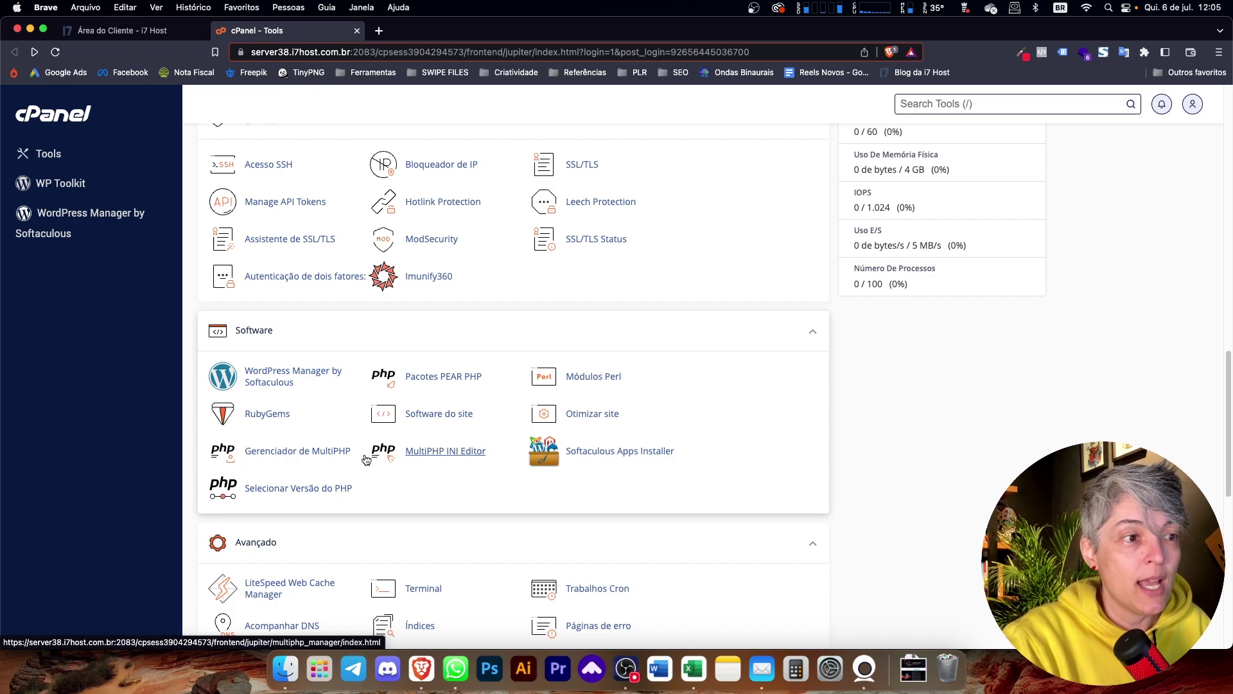
- In Selecionar Versão do PHP, choose 7.4 as the current PHP version and apply it
click(315, 491)
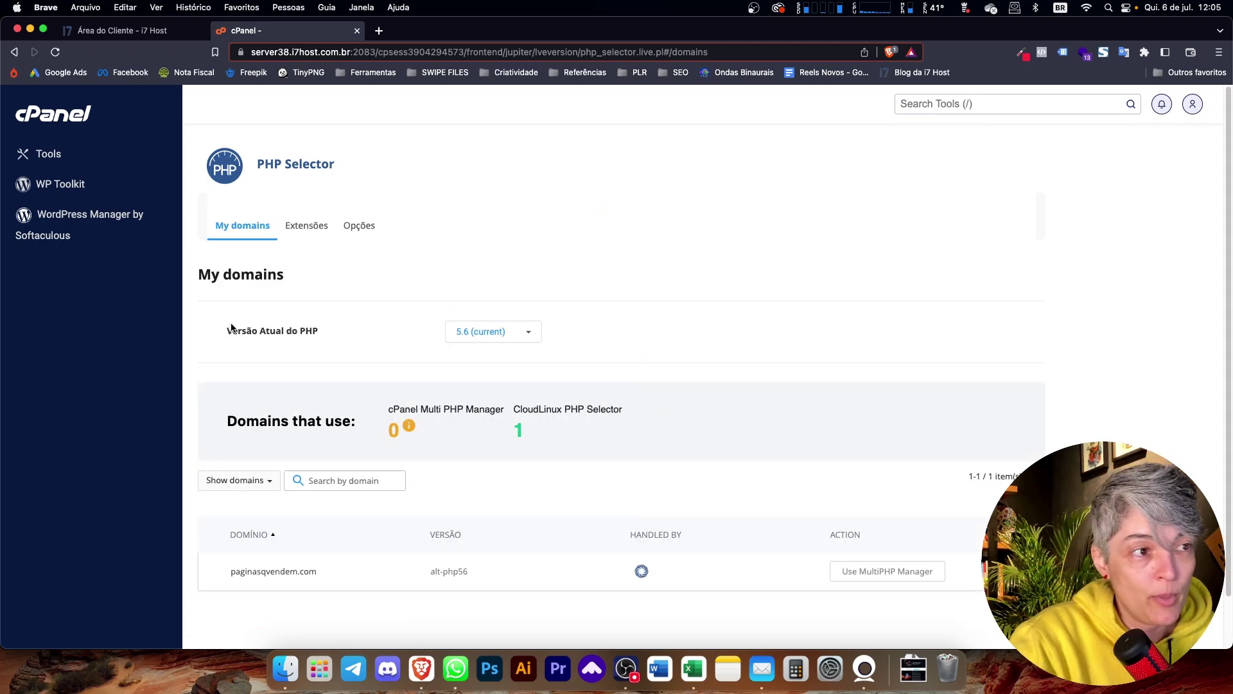
click(459, 333)
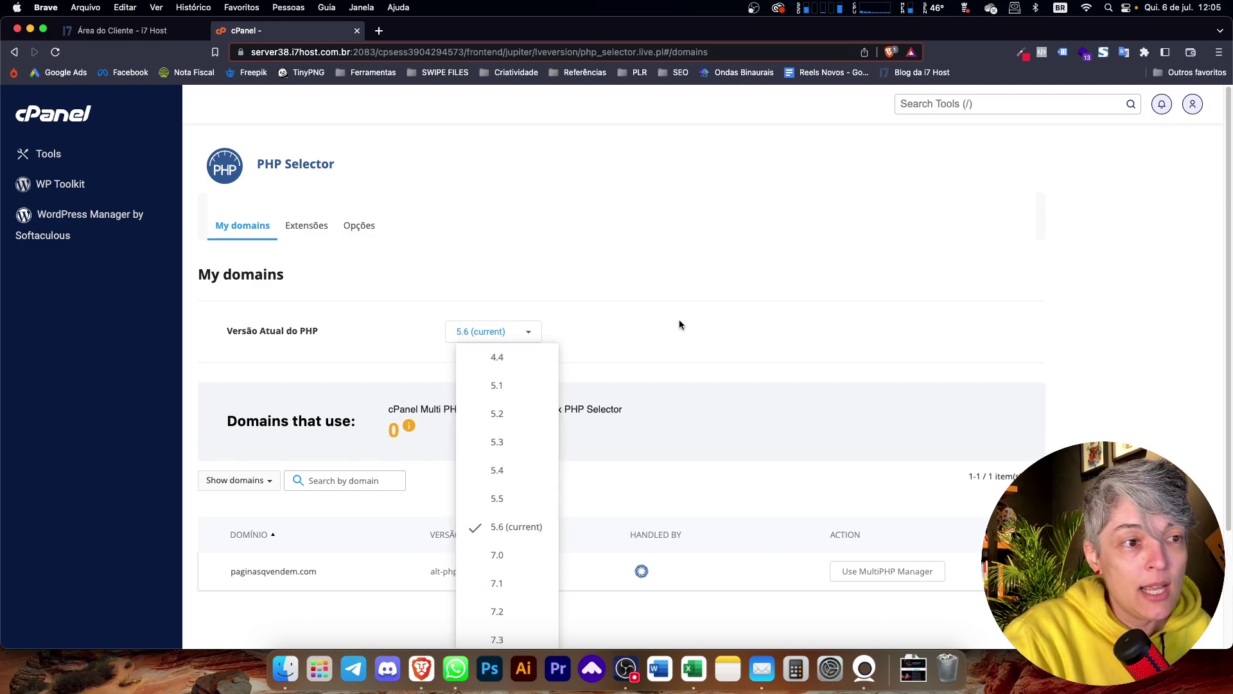
scroll(679, 320, down, 1)
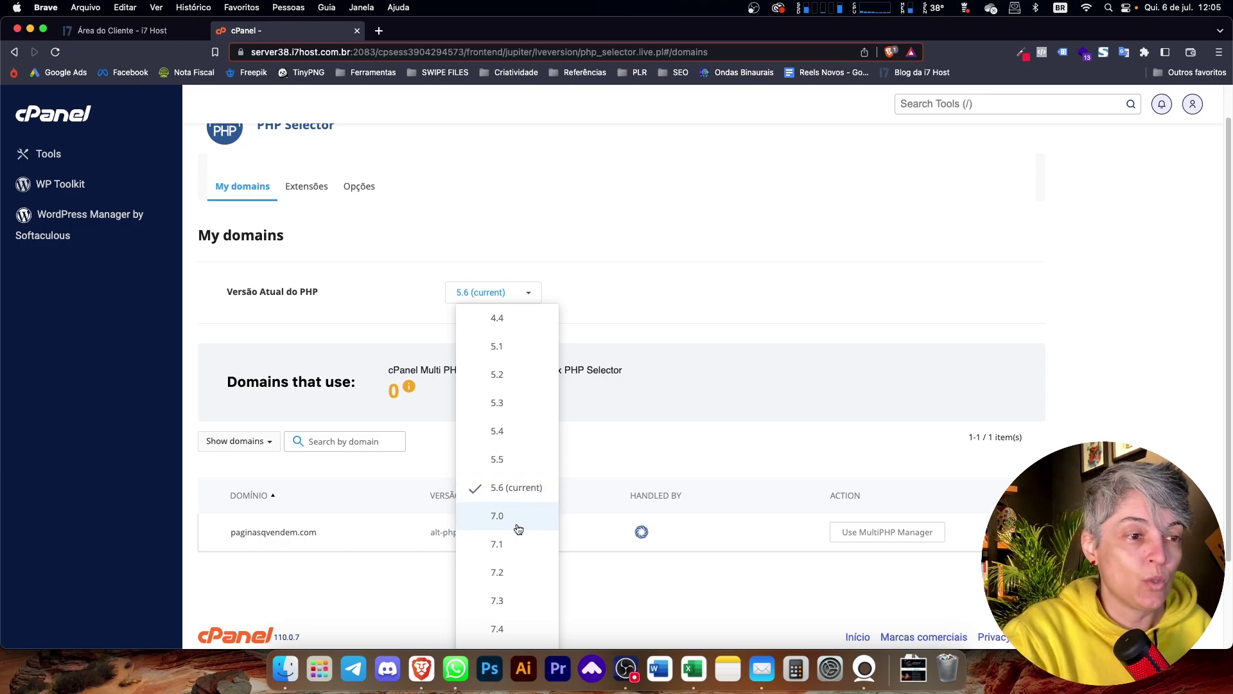
scroll(519, 529, down, 1)
scroll(513, 527, down, 3)
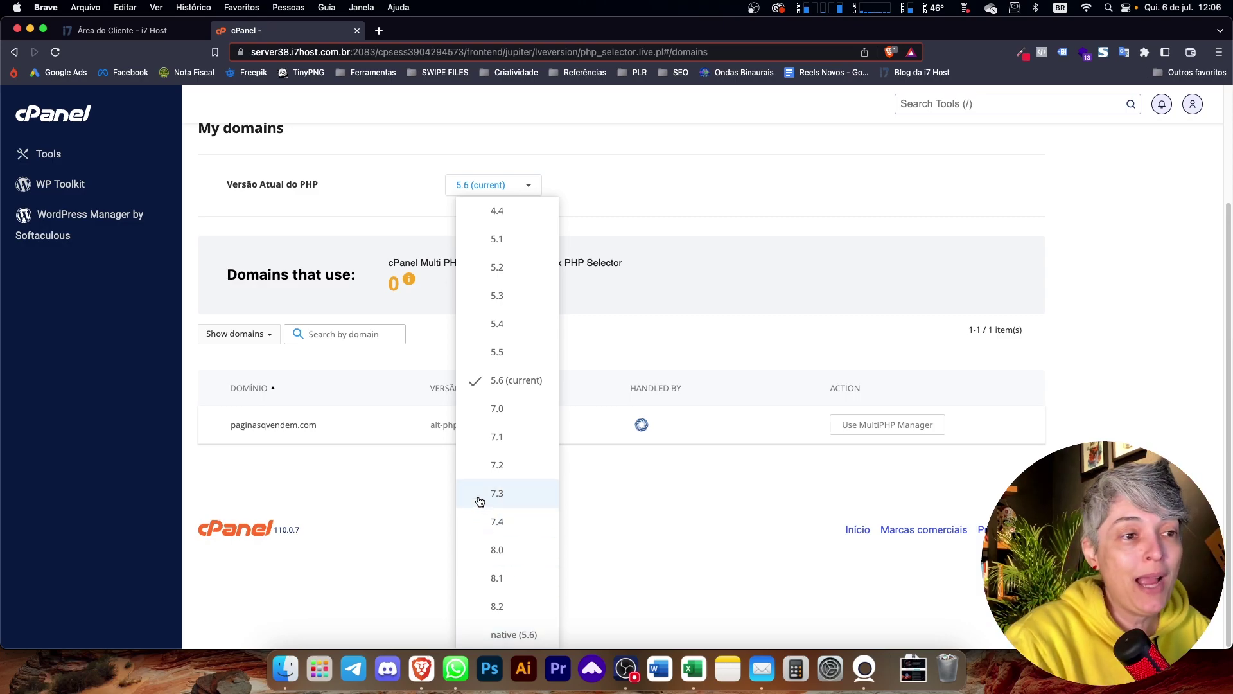
click(517, 532)
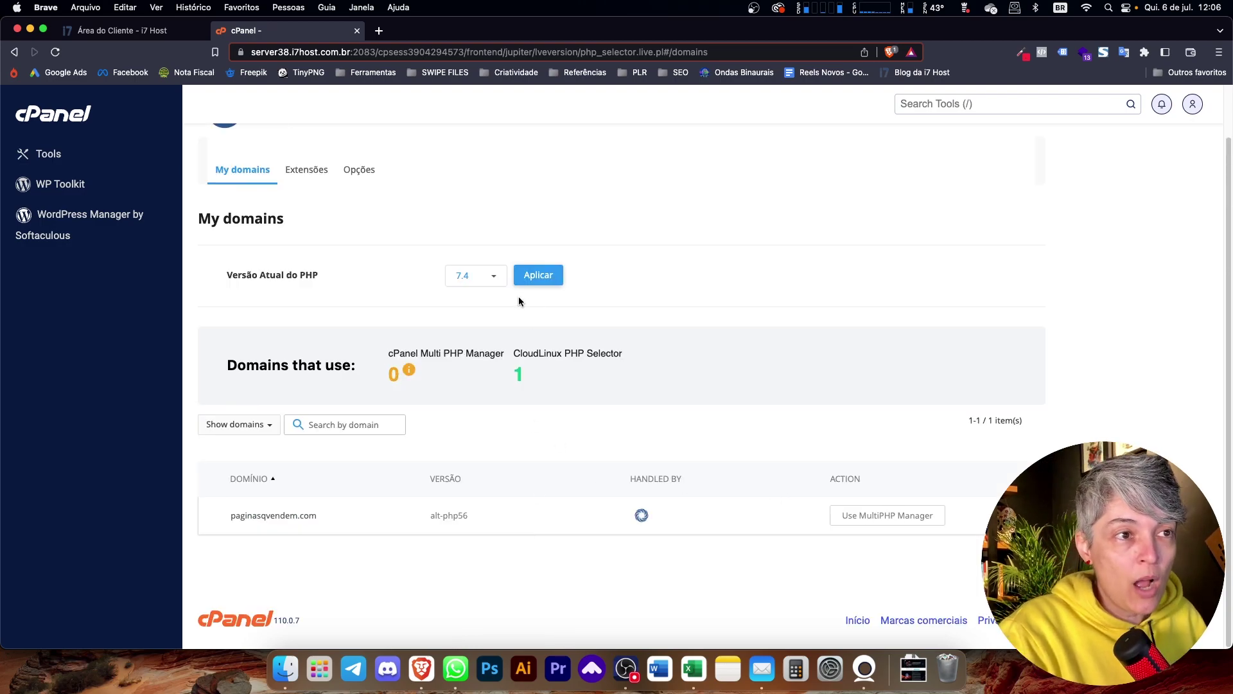
click(496, 277)
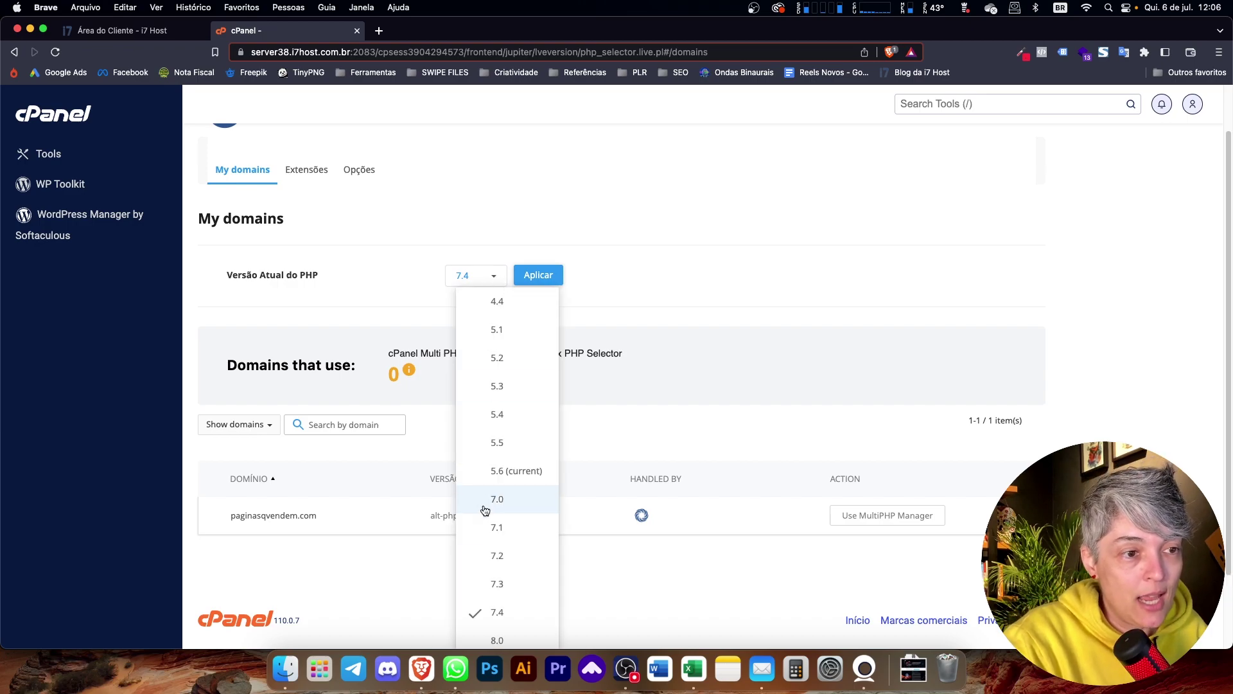
click(544, 276)
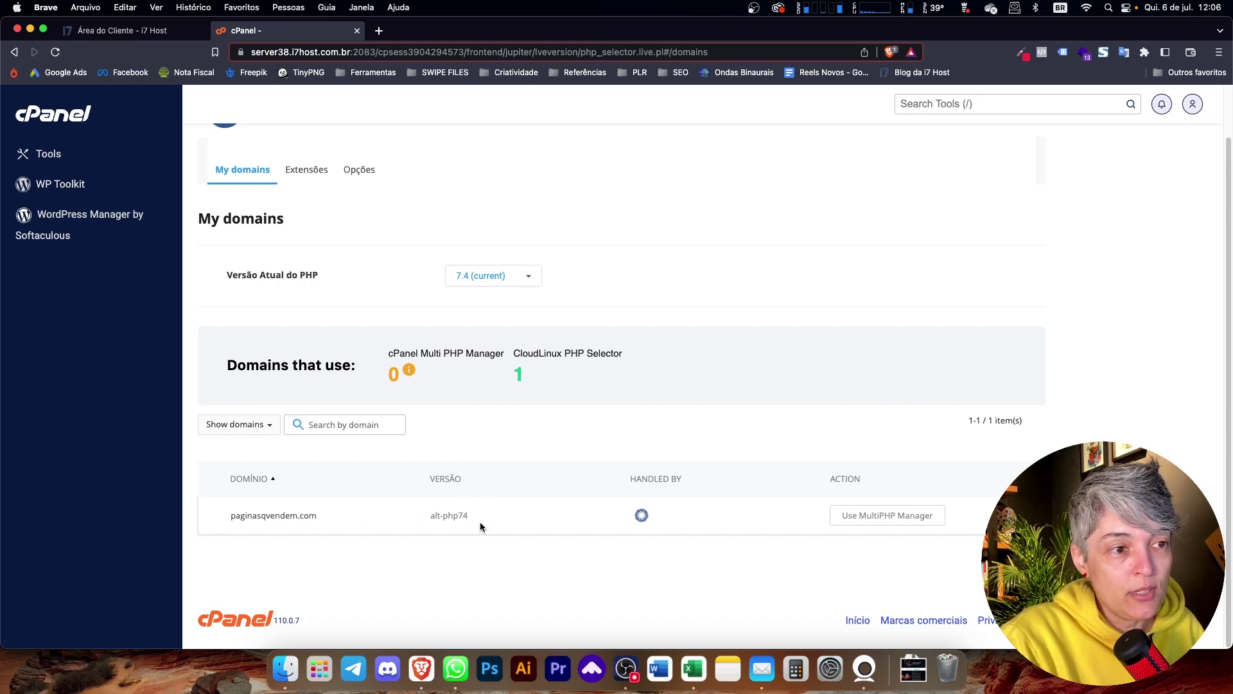
- Check paginasqvendem.com's inherited PHP version in Gerenciador de MultiPHP, then return to Tools
click(16, 51)
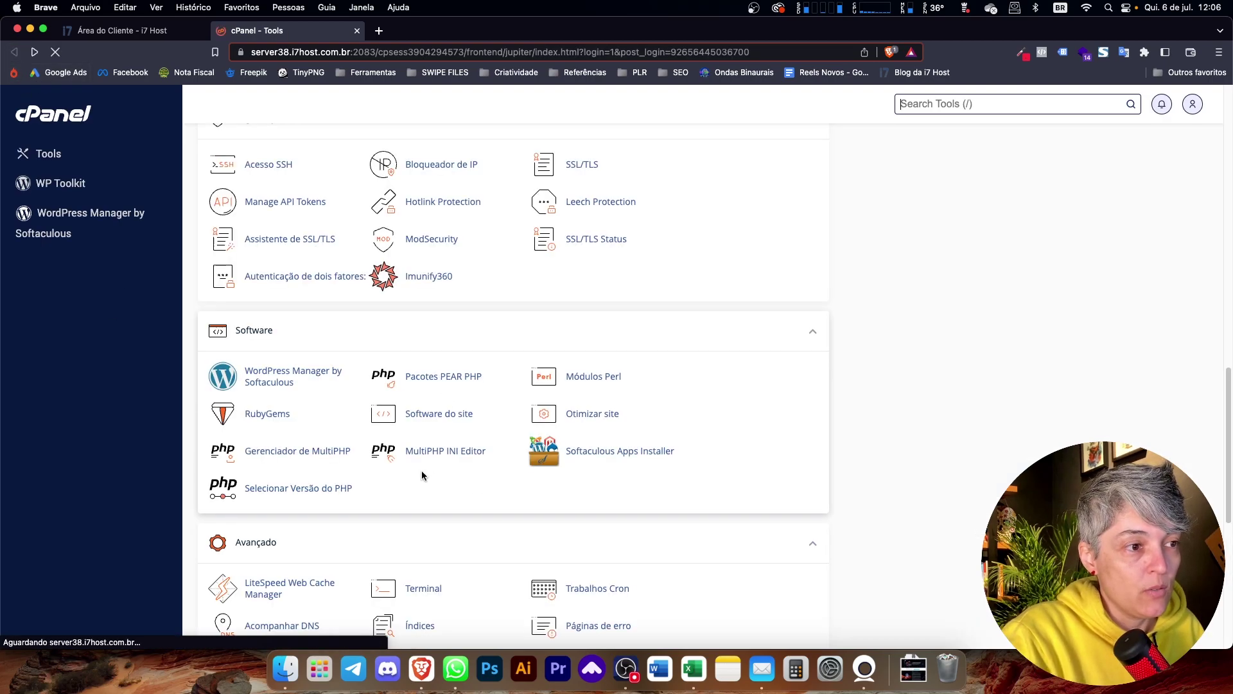
click(336, 458)
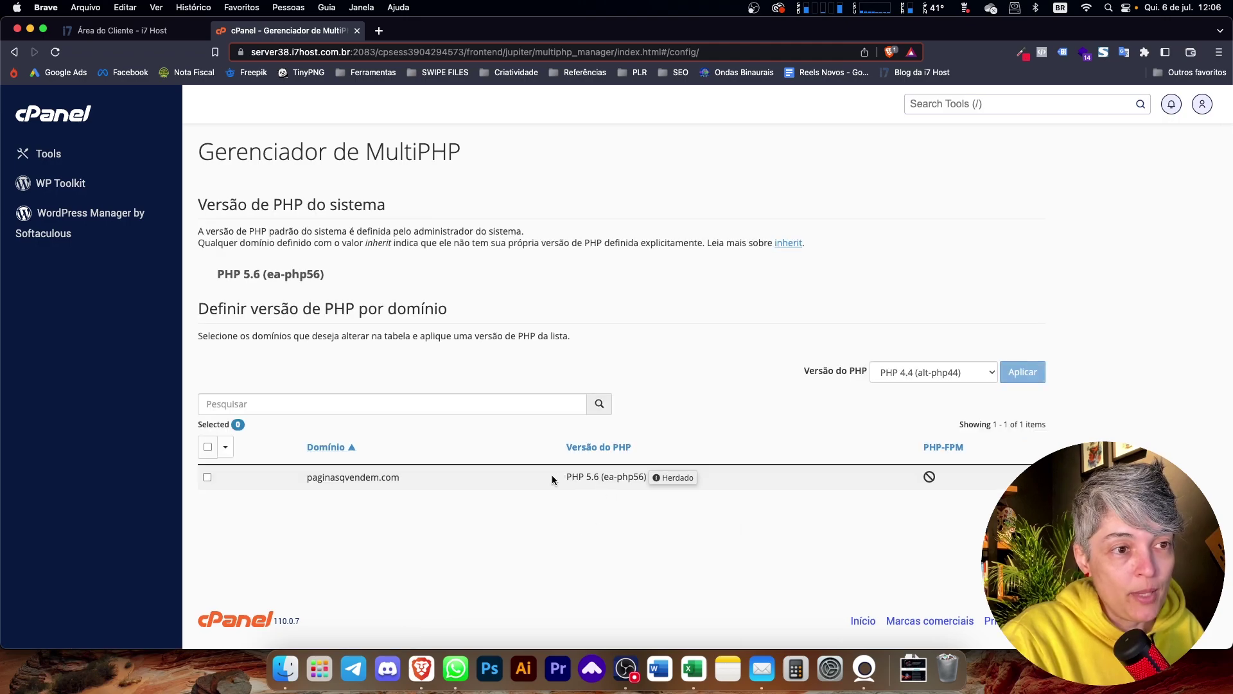
drag(564, 477, 607, 478)
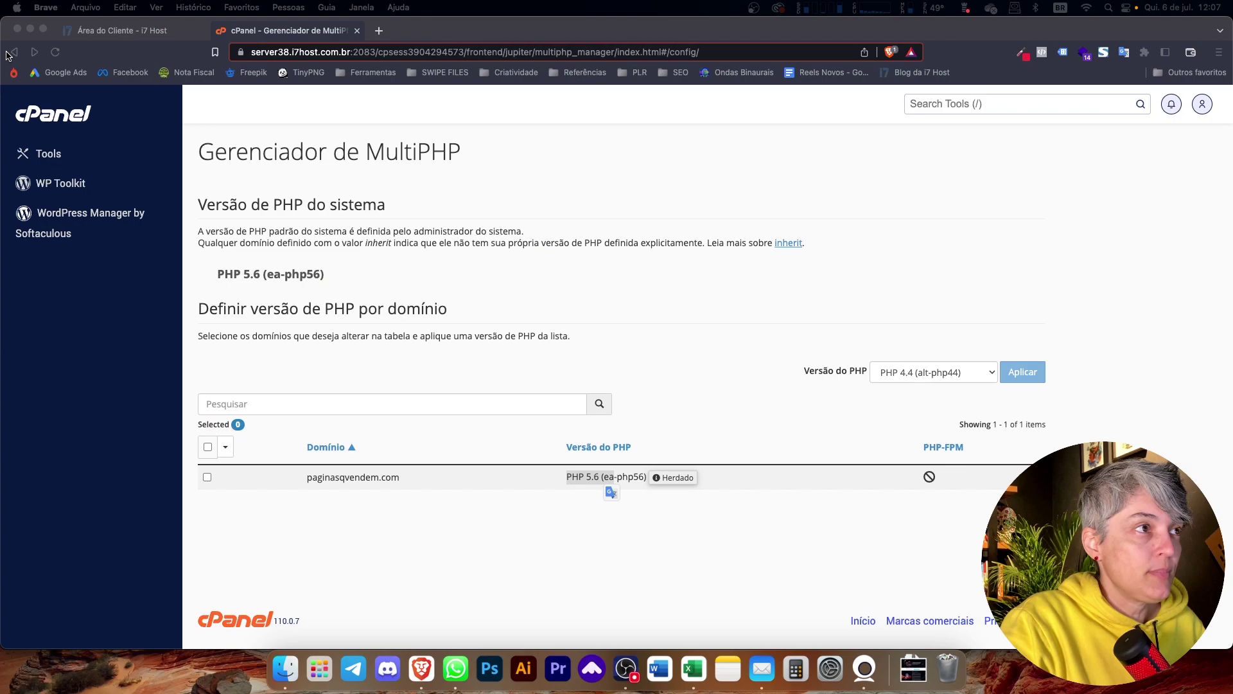
click(10, 54)
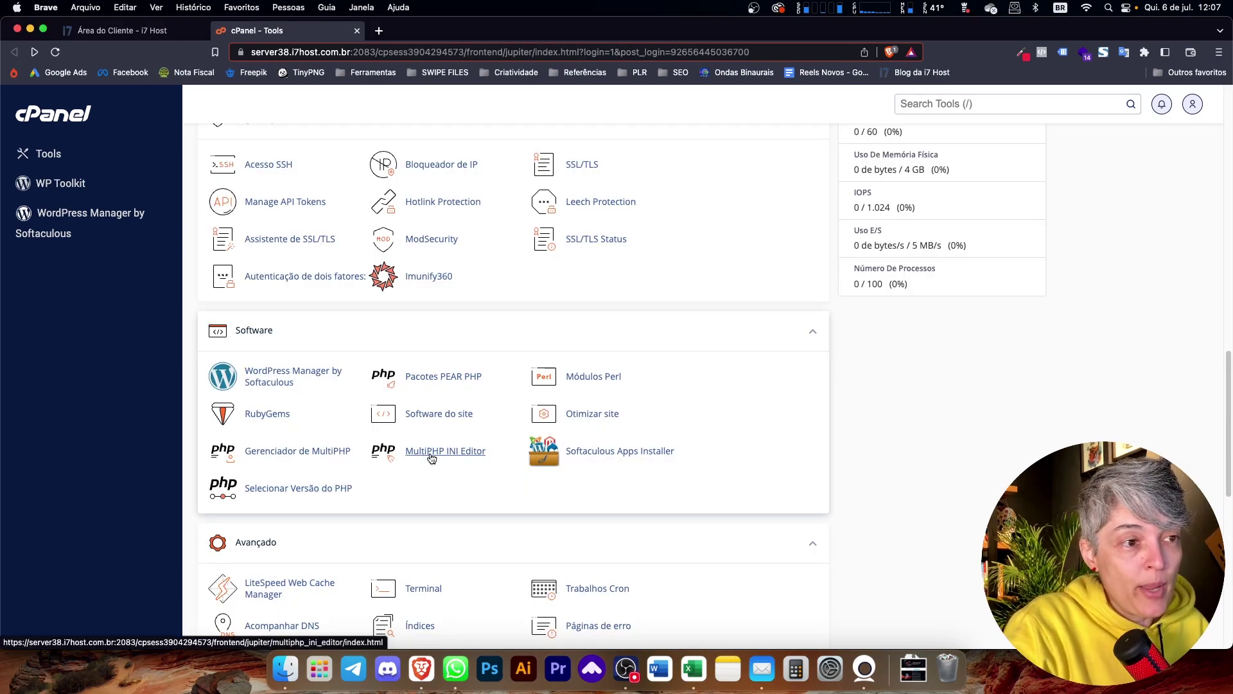
- Load paginasqvendem.com's PHP settings in the MultiPHP INI Editor
click(431, 458)
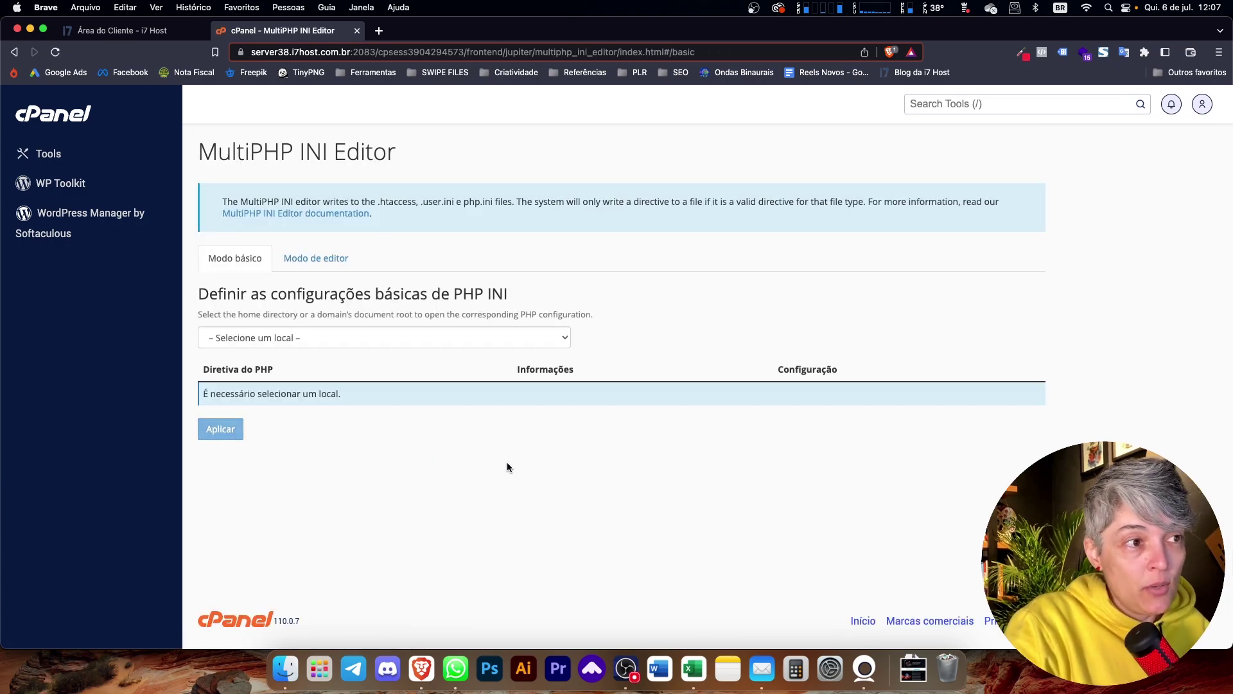
click(357, 338)
click(319, 363)
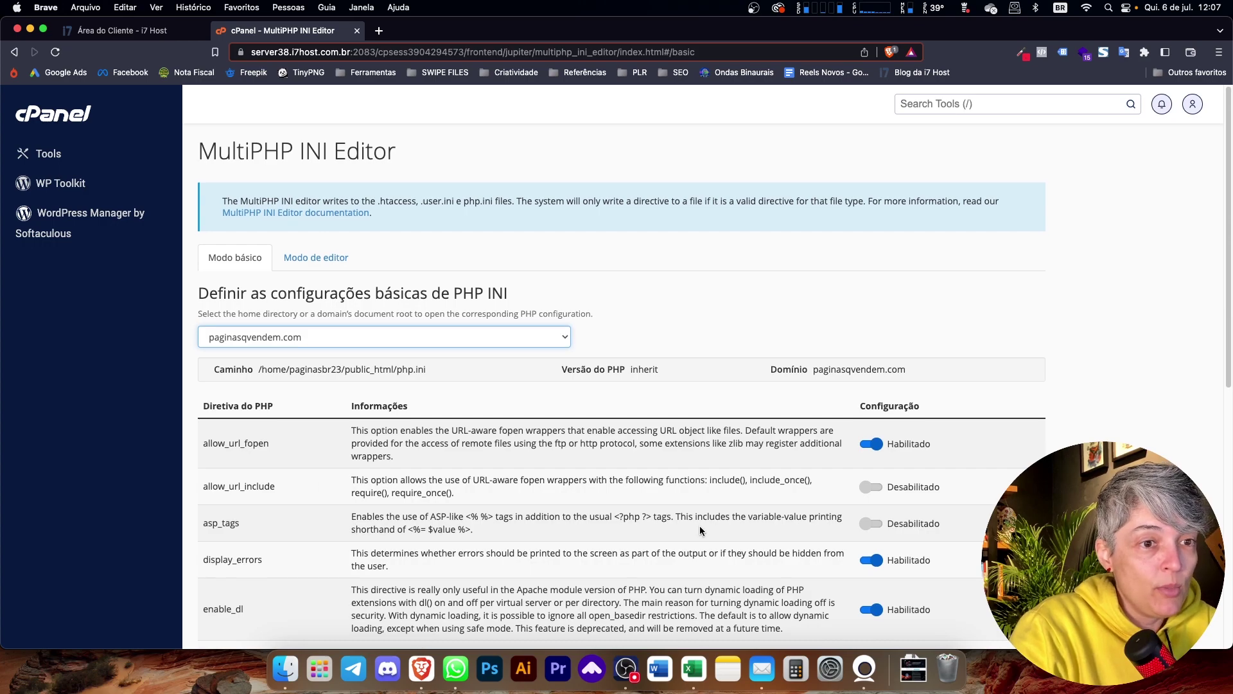
scroll(700, 531, down, 5)
scroll(700, 531, down, 2)
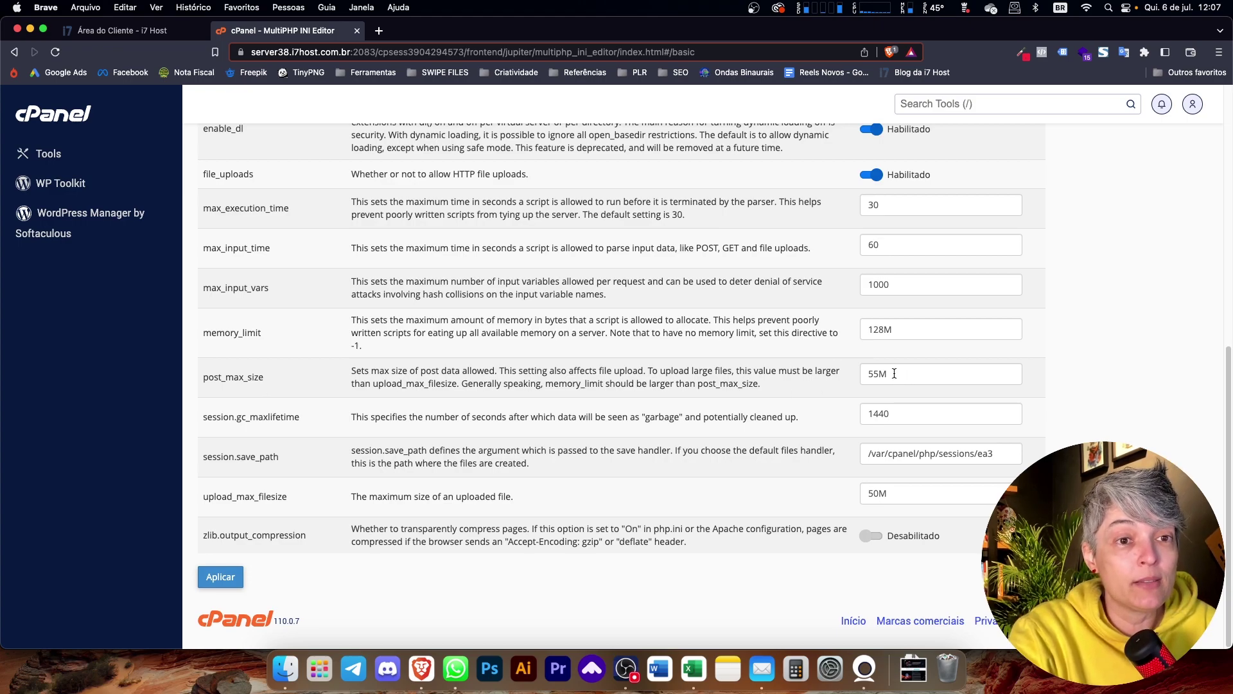
scroll(886, 374, up, 1)
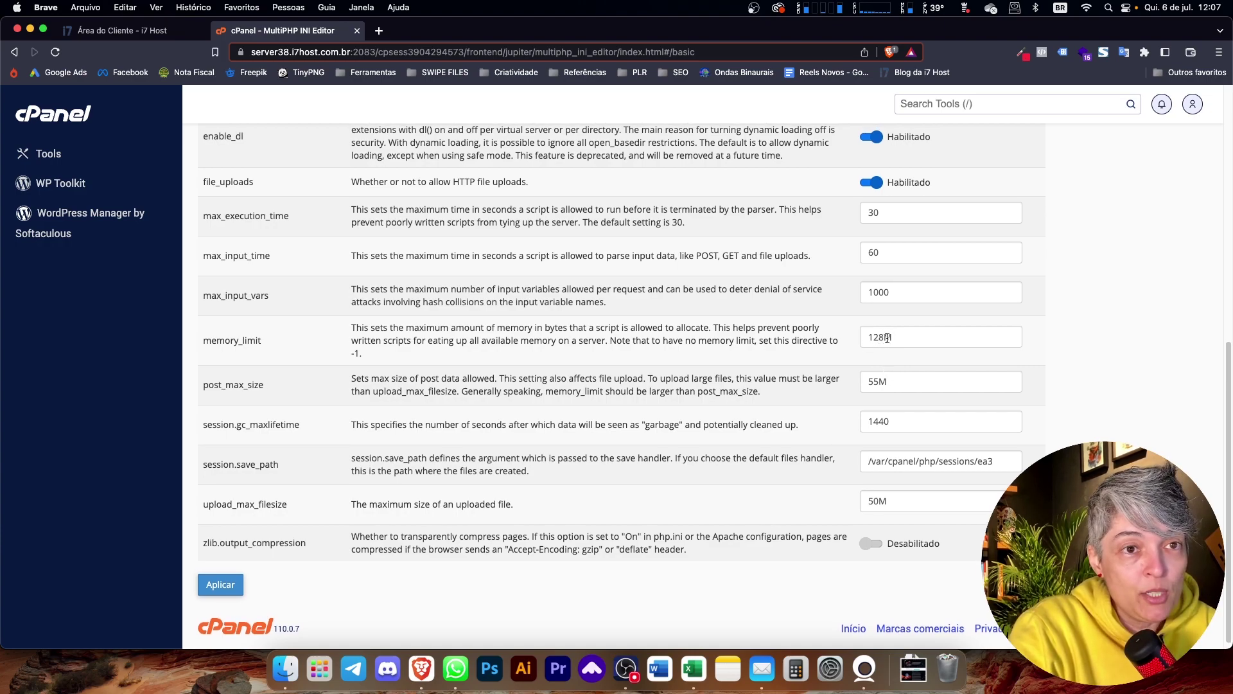
- Raise memory_limit and post_max_size to 256M, leaving upload_max_filesize at 50M
drag(884, 338, 843, 340)
text(256)
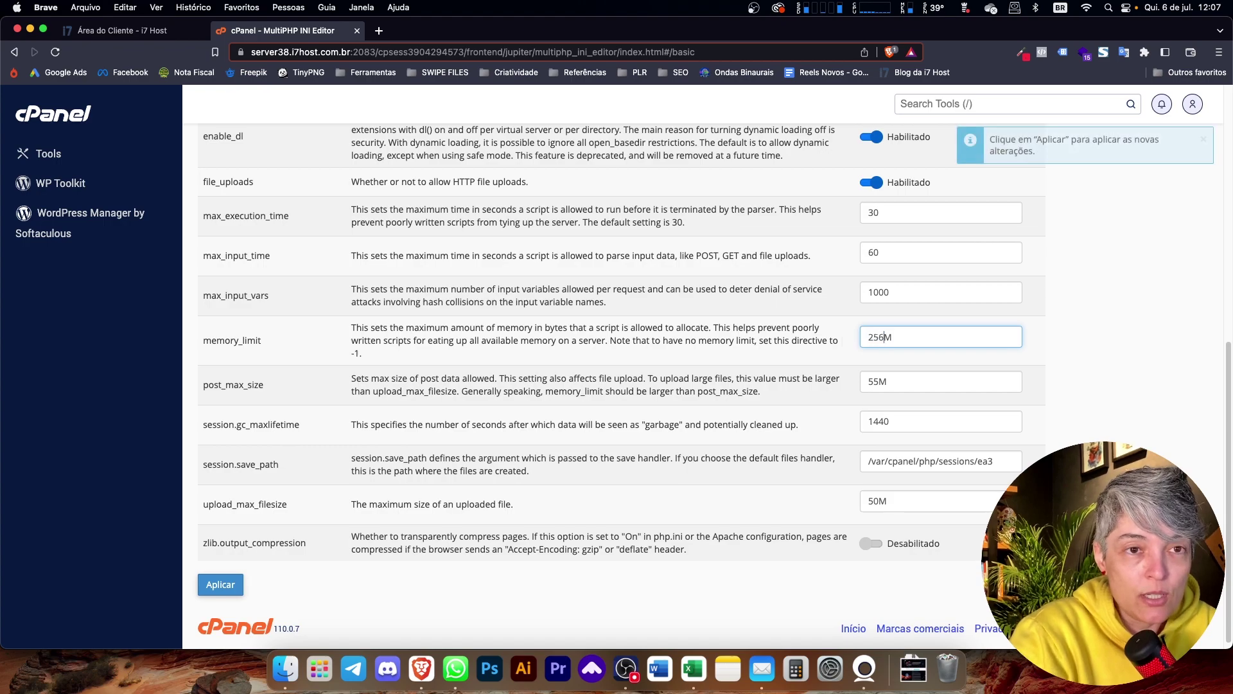
click(903, 366)
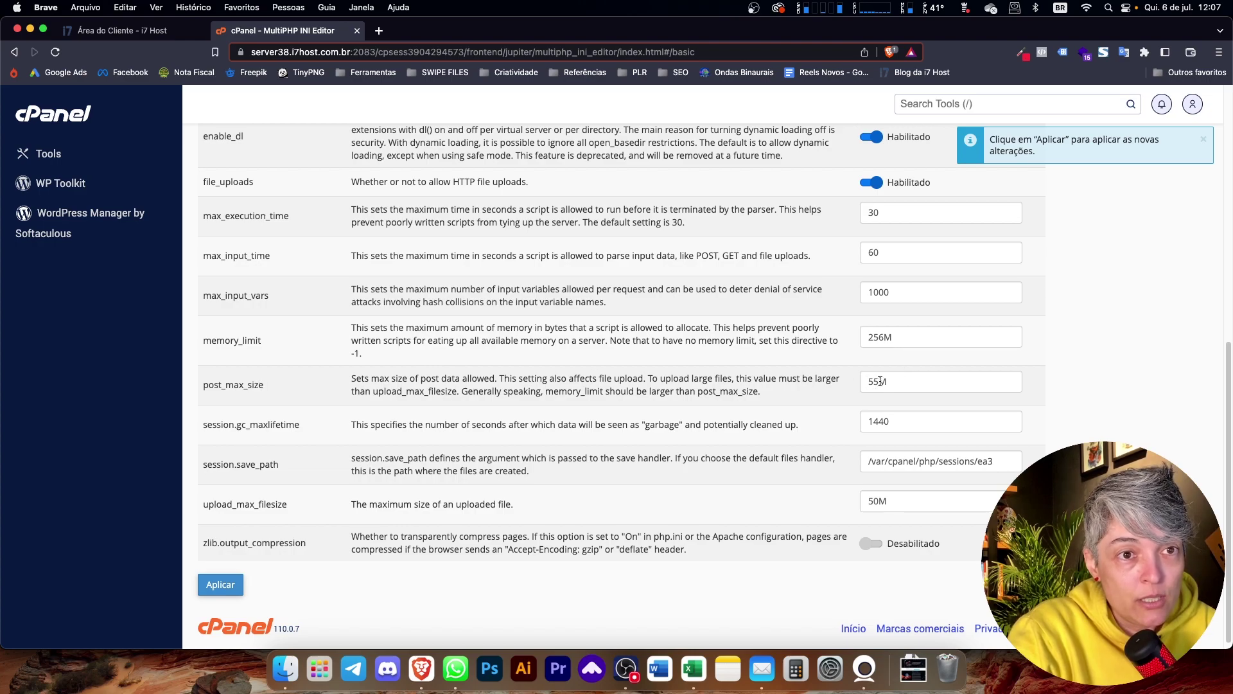
drag(879, 381, 841, 384)
text(256)
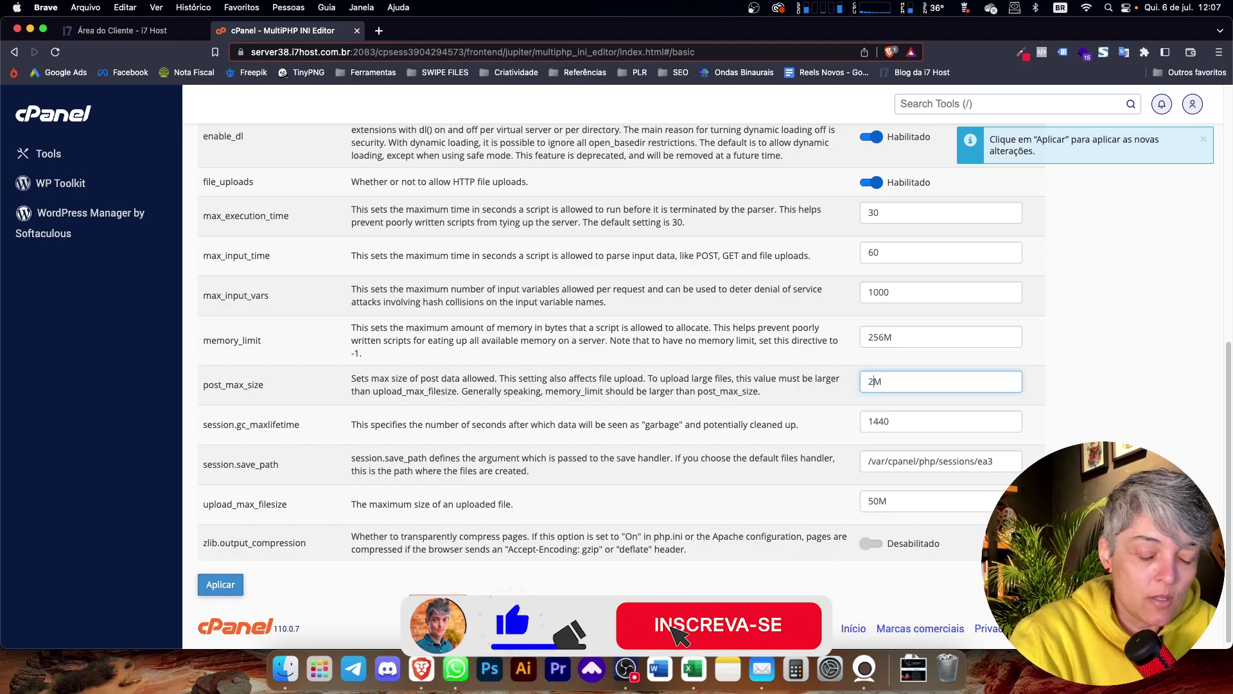
click(1118, 388)
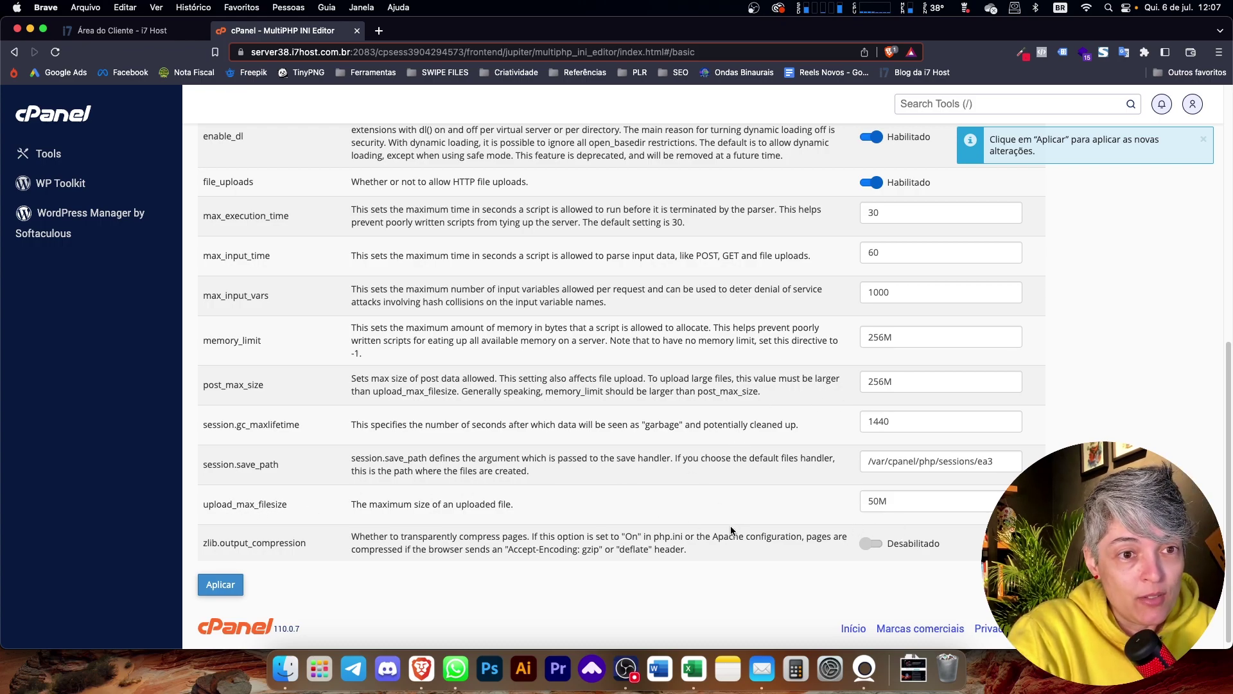
drag(879, 507, 868, 505)
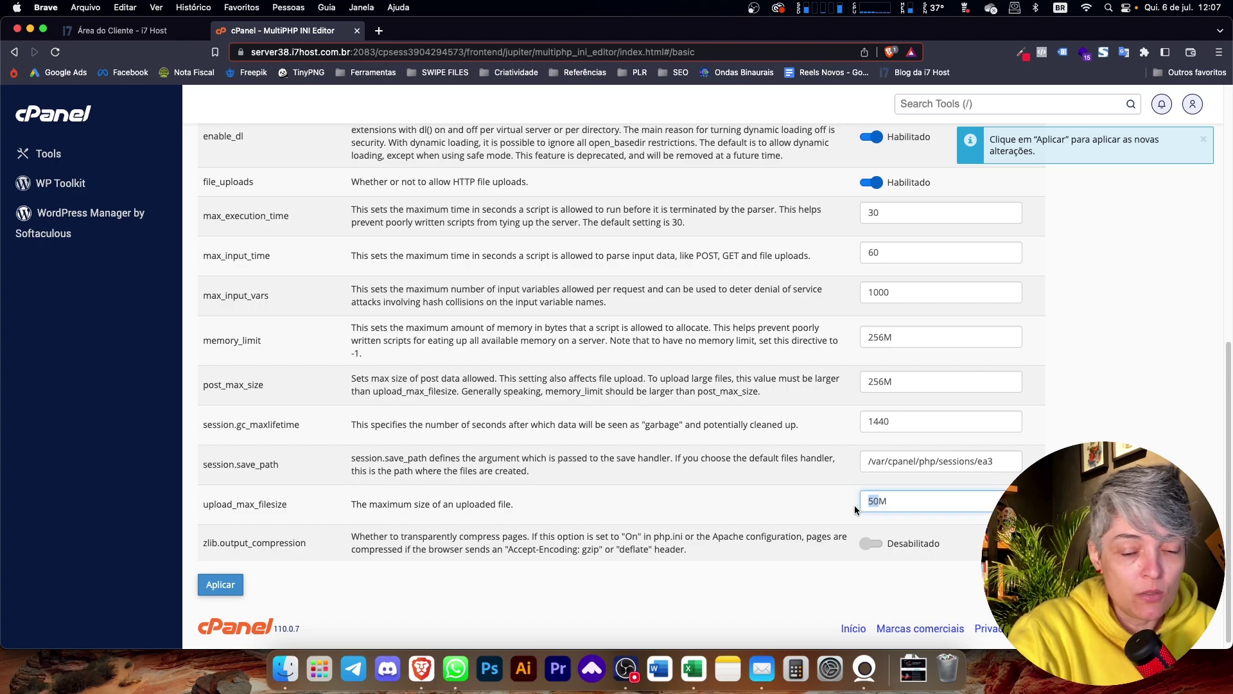
click(824, 499)
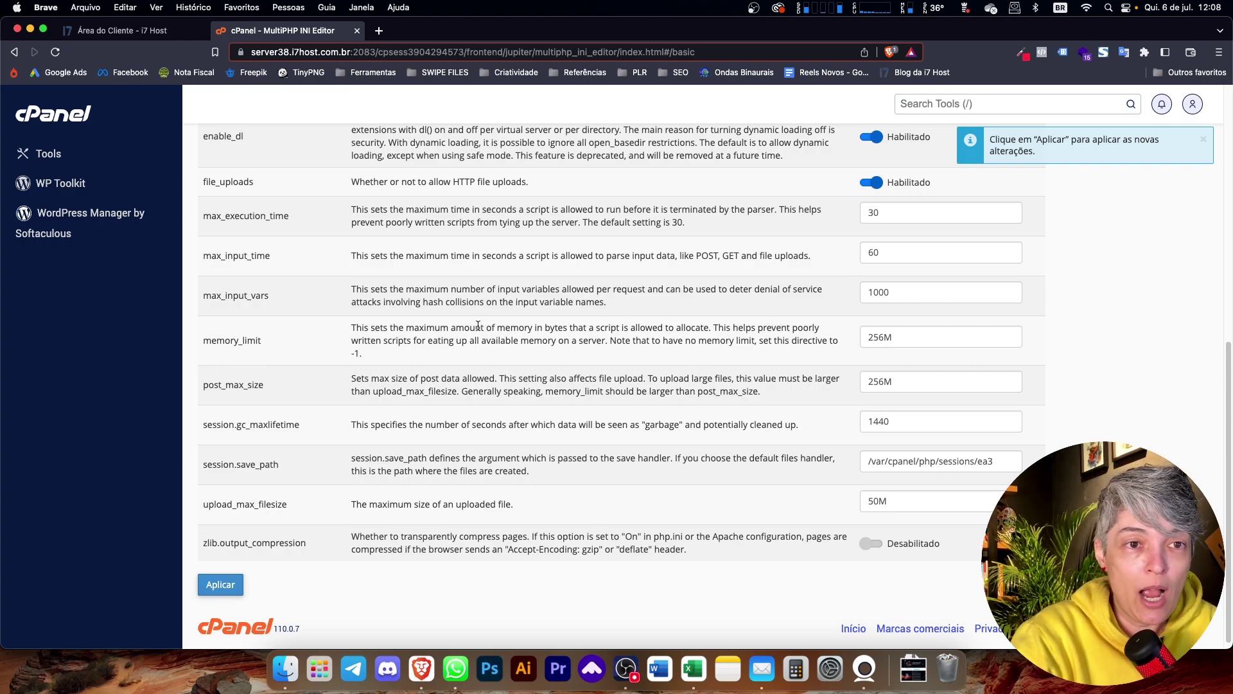
- Apply the new INI settings and open WordPress Manager by Softaculous
click(228, 582)
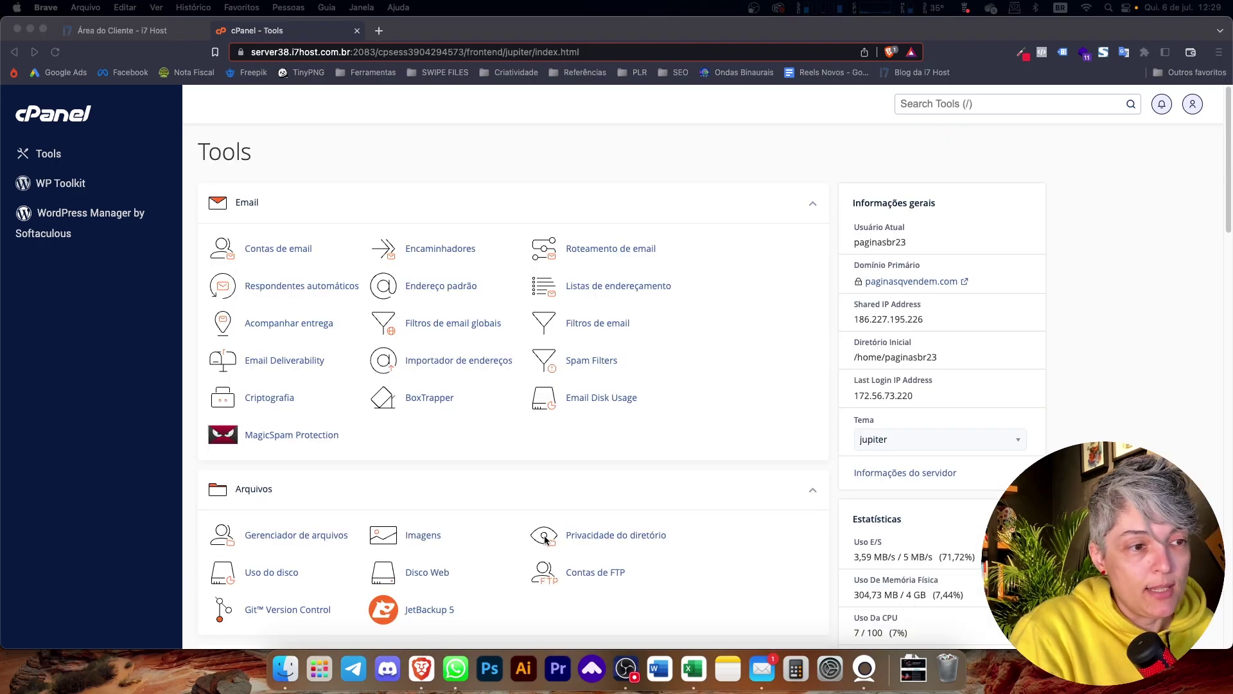
scroll(542, 538, down, 1)
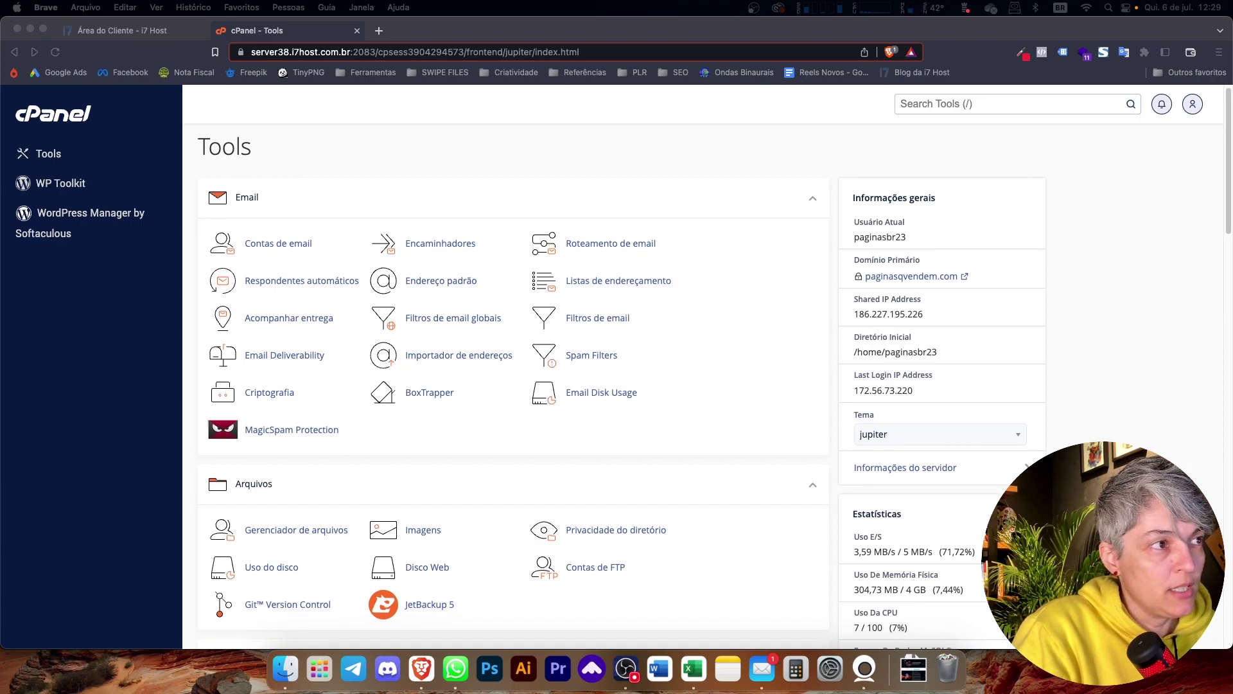
click(85, 250)
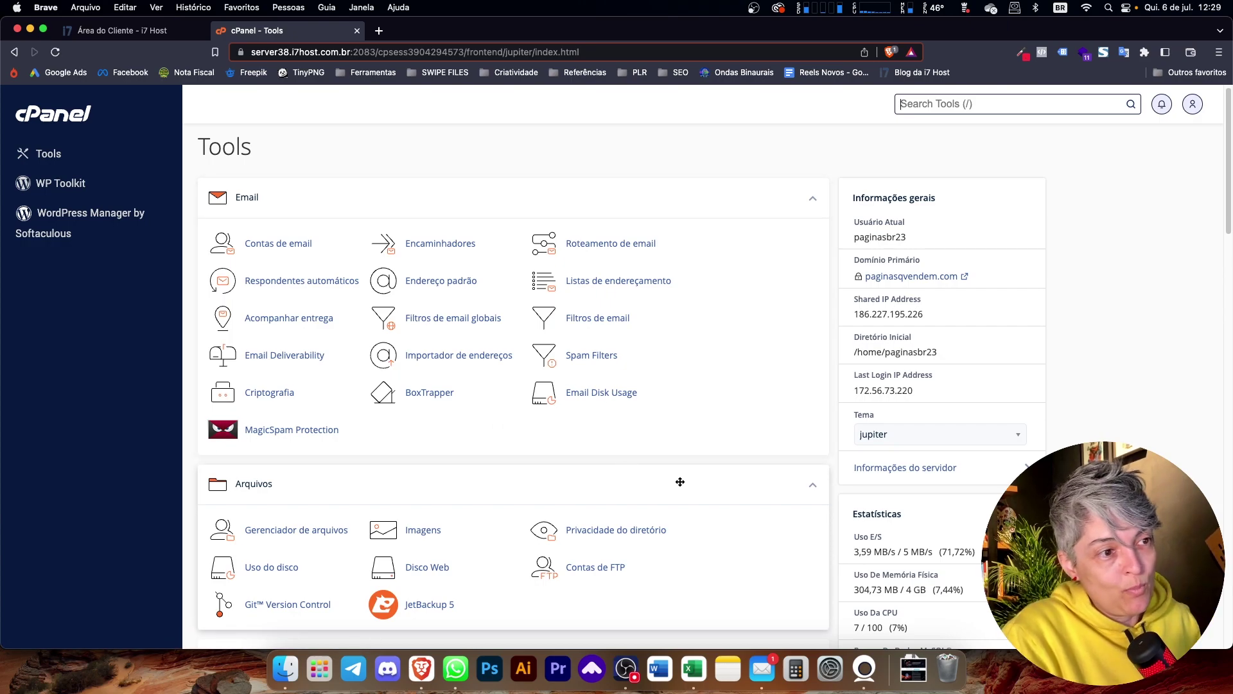
click(59, 233)
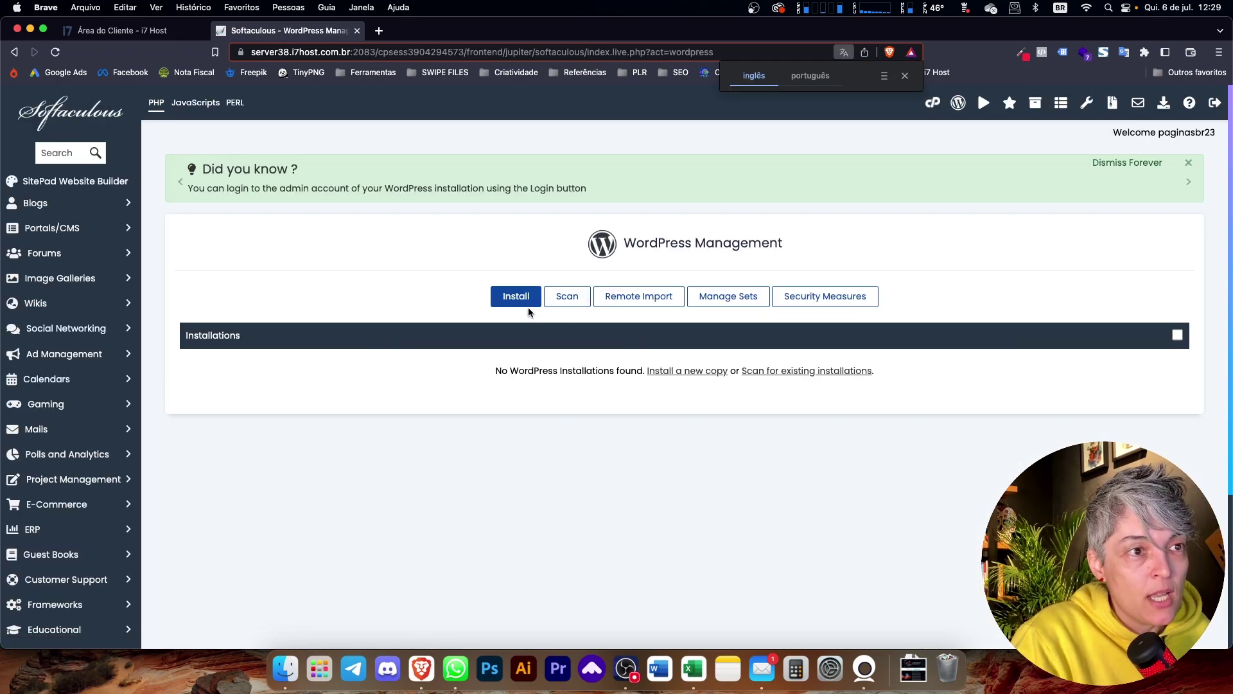
- Start a WordPress install and clear 'wp' from In Directory to install at the domain root
click(532, 295)
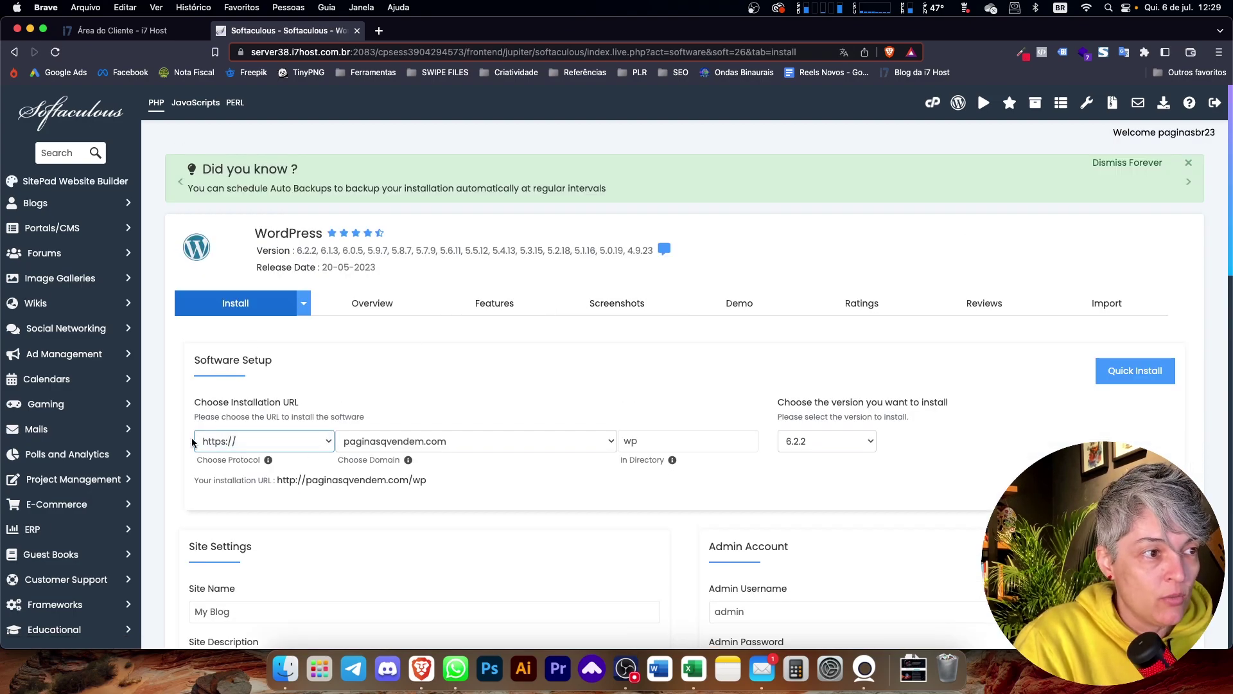
scroll(199, 440, down, 1)
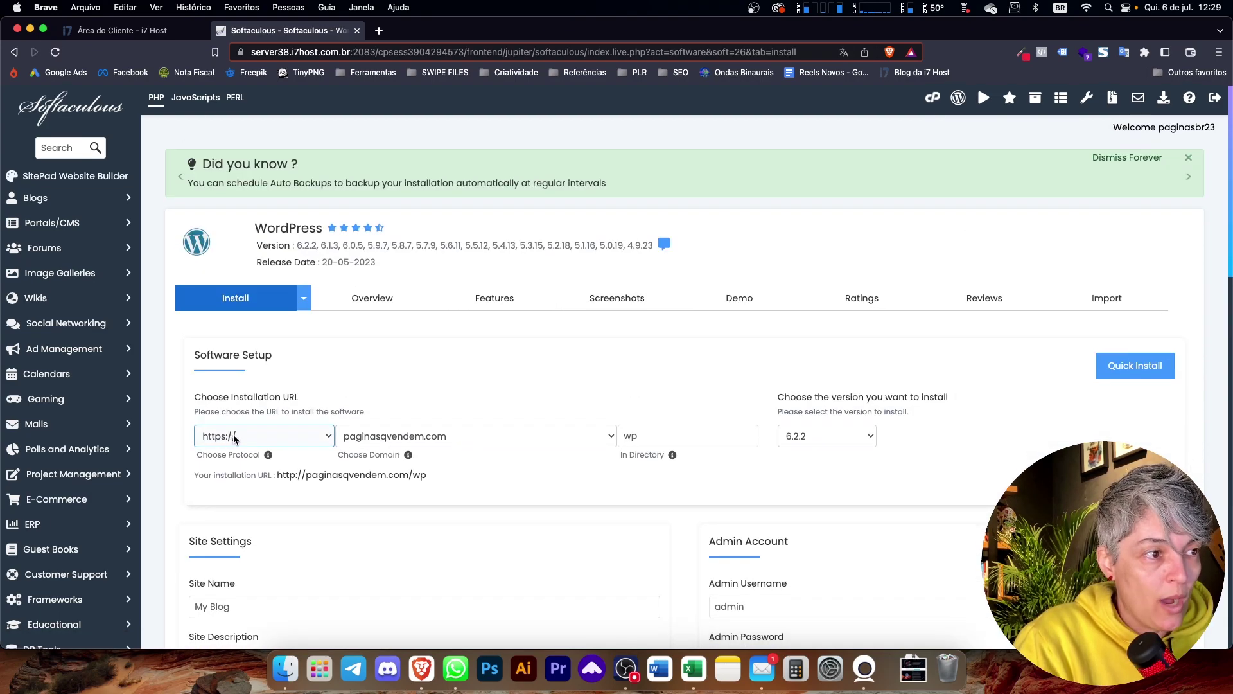
click(659, 436)
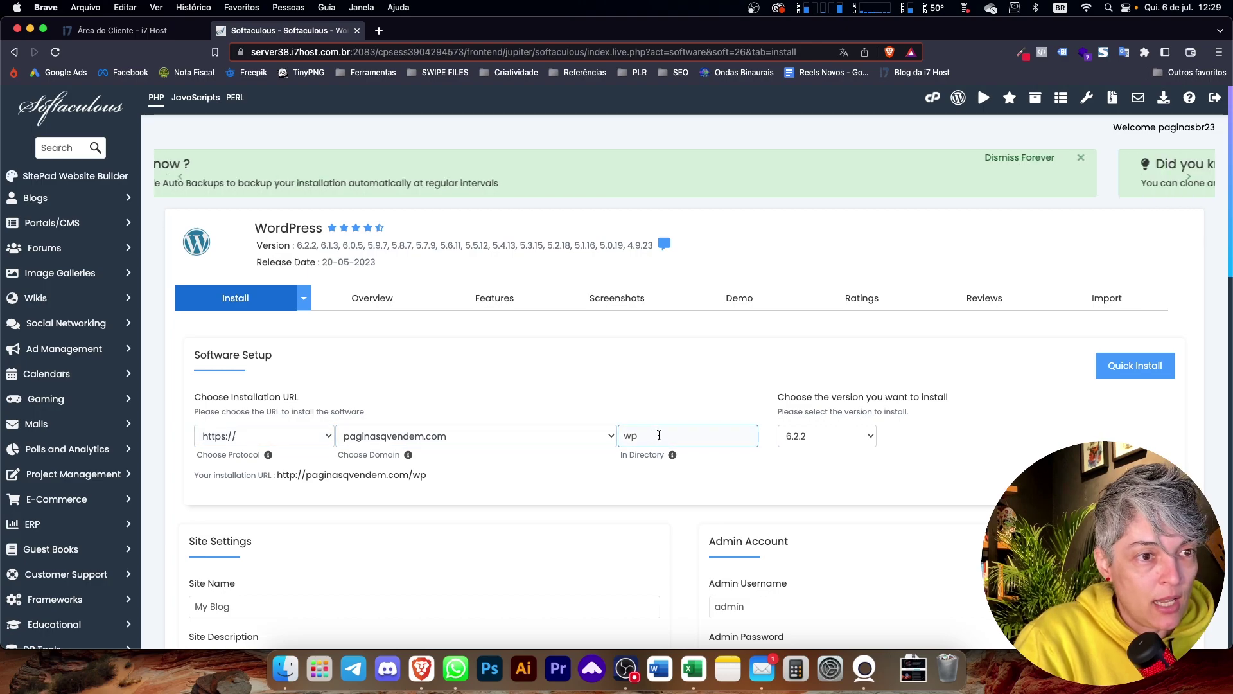
key(BackSpace)
key(BackSpace)
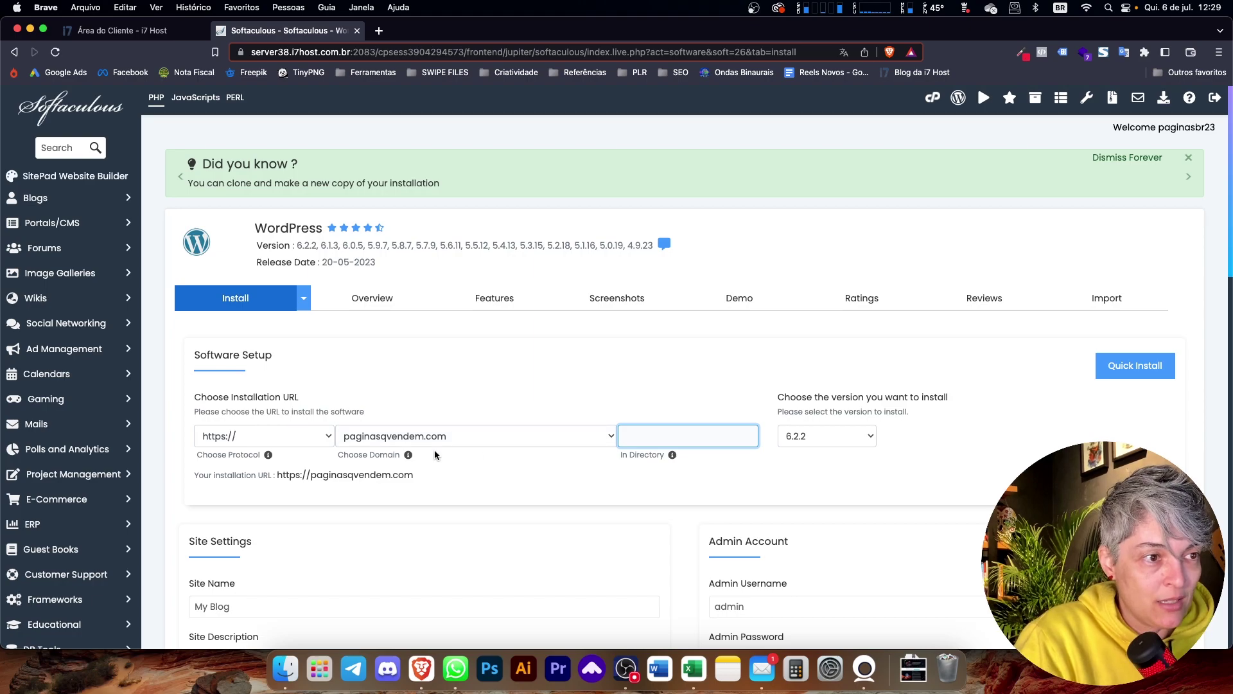
scroll(386, 462, down, 4)
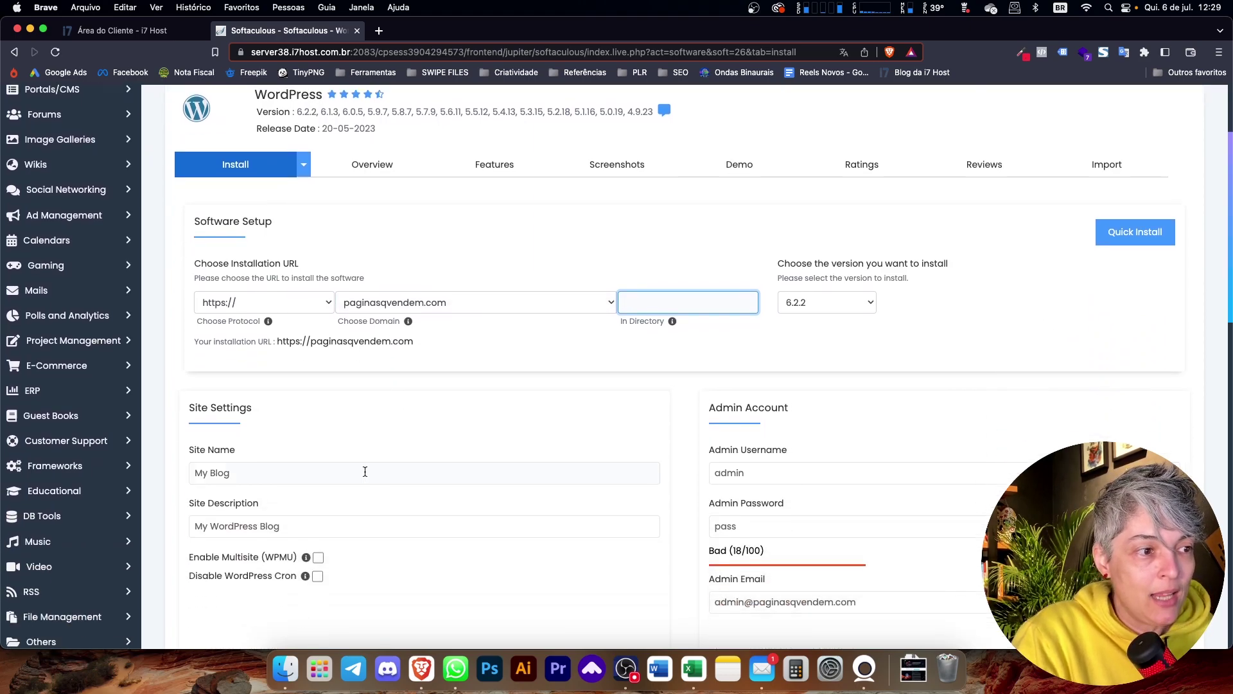
- Set site name PQV and description 'Páginas q Vendem', and begin entering a new admin e-mail
triple_click(287, 475)
text(Pa)
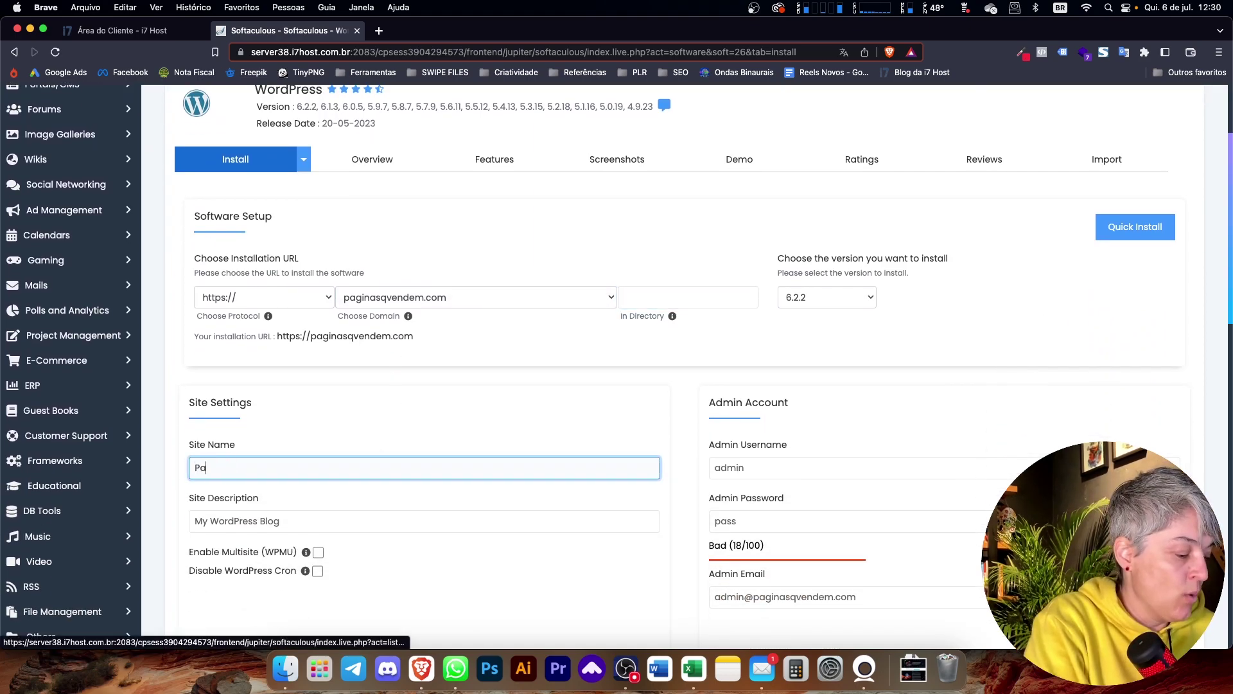
key(BackSpace)
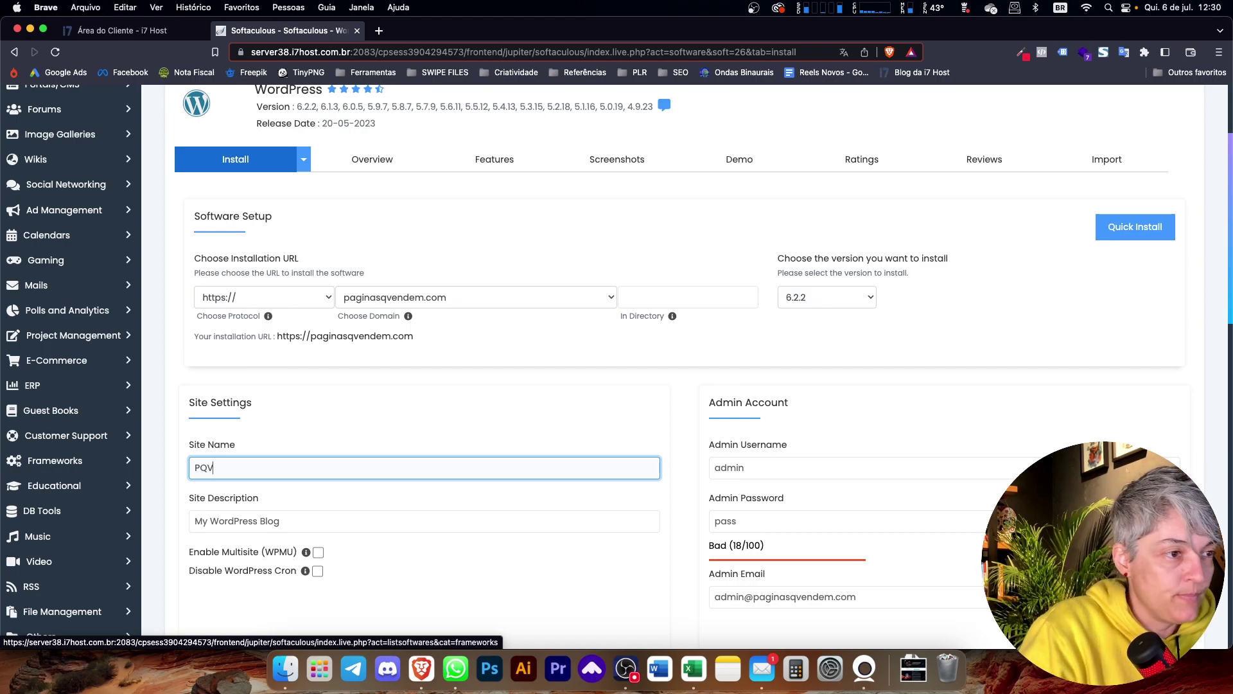
triple_click(325, 528)
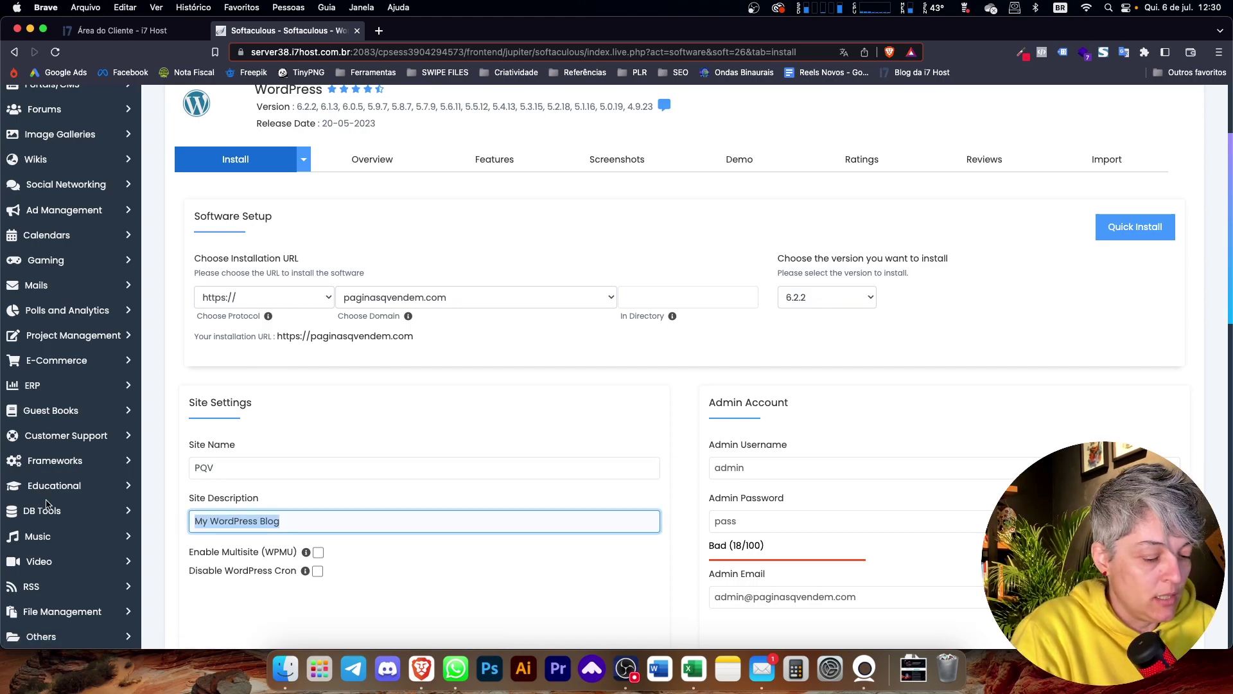
text(Páginas q Vendem)
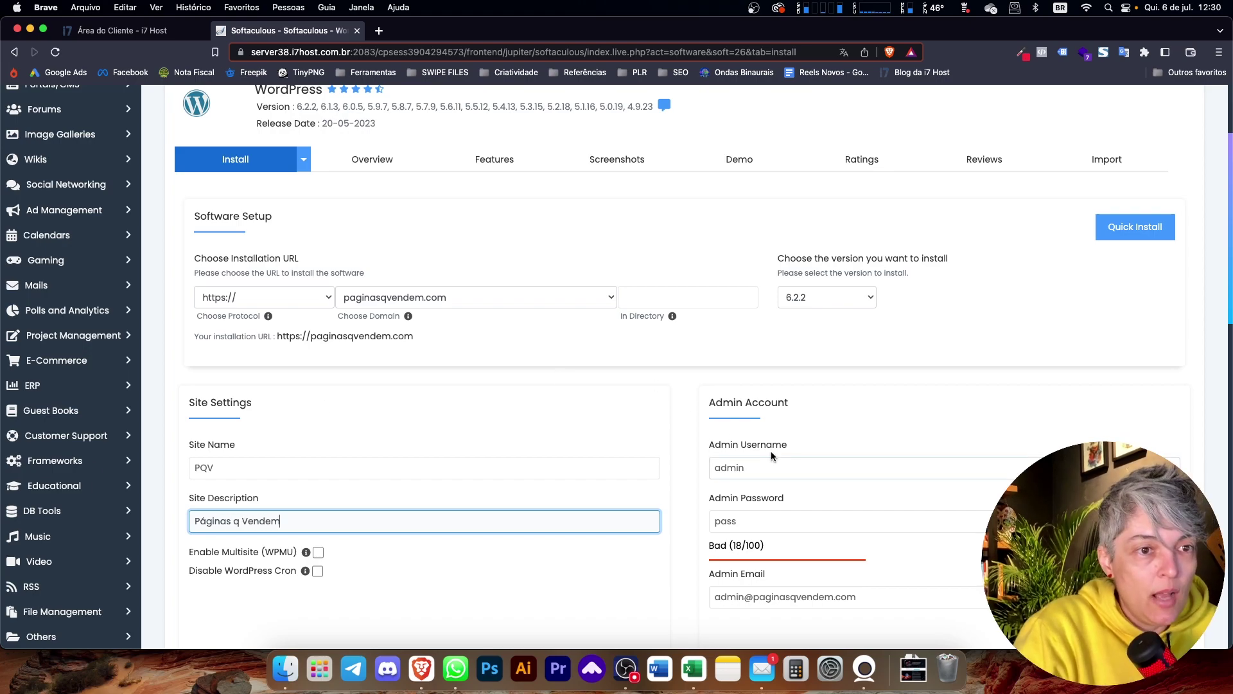
drag(749, 468, 666, 467)
scroll(700, 458, down, 3)
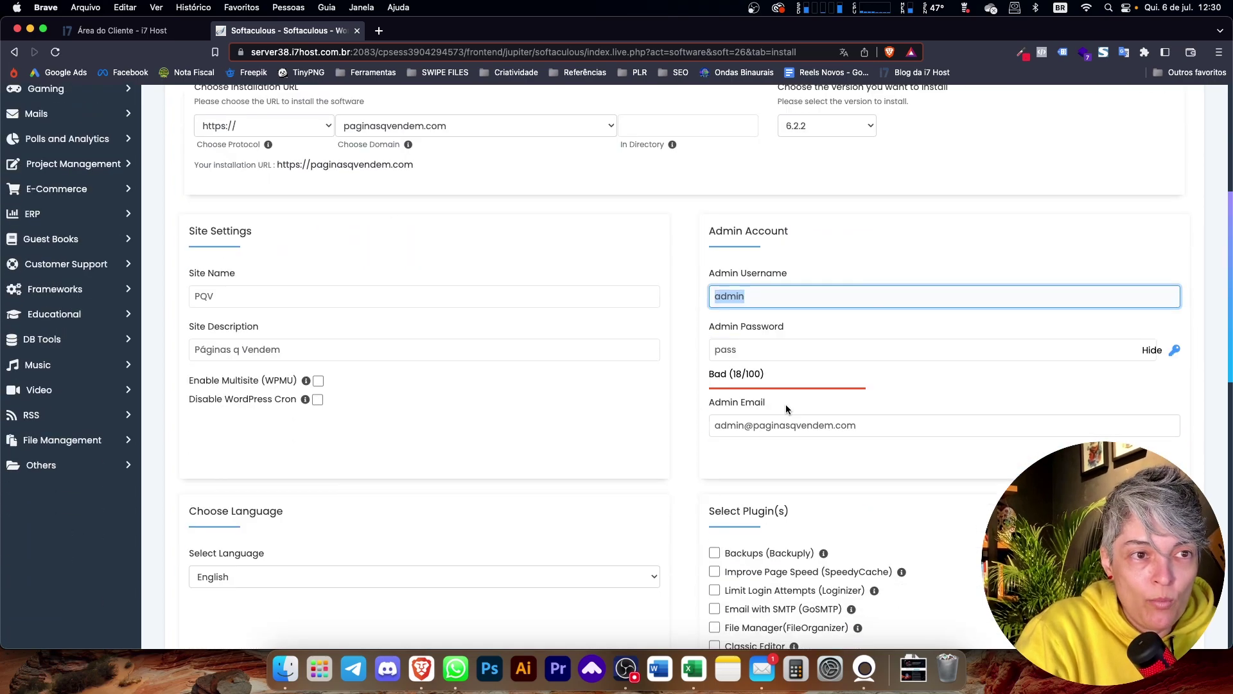
key(Tab)
key(Tab)
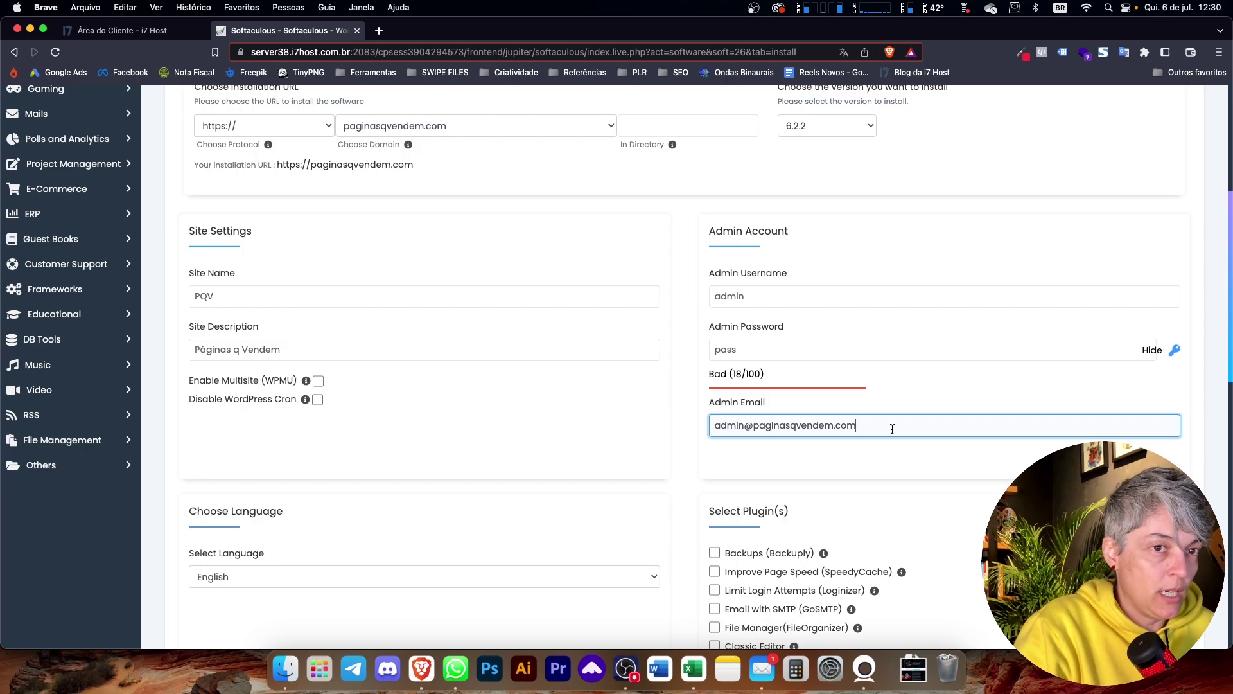
drag(892, 429, 682, 426)
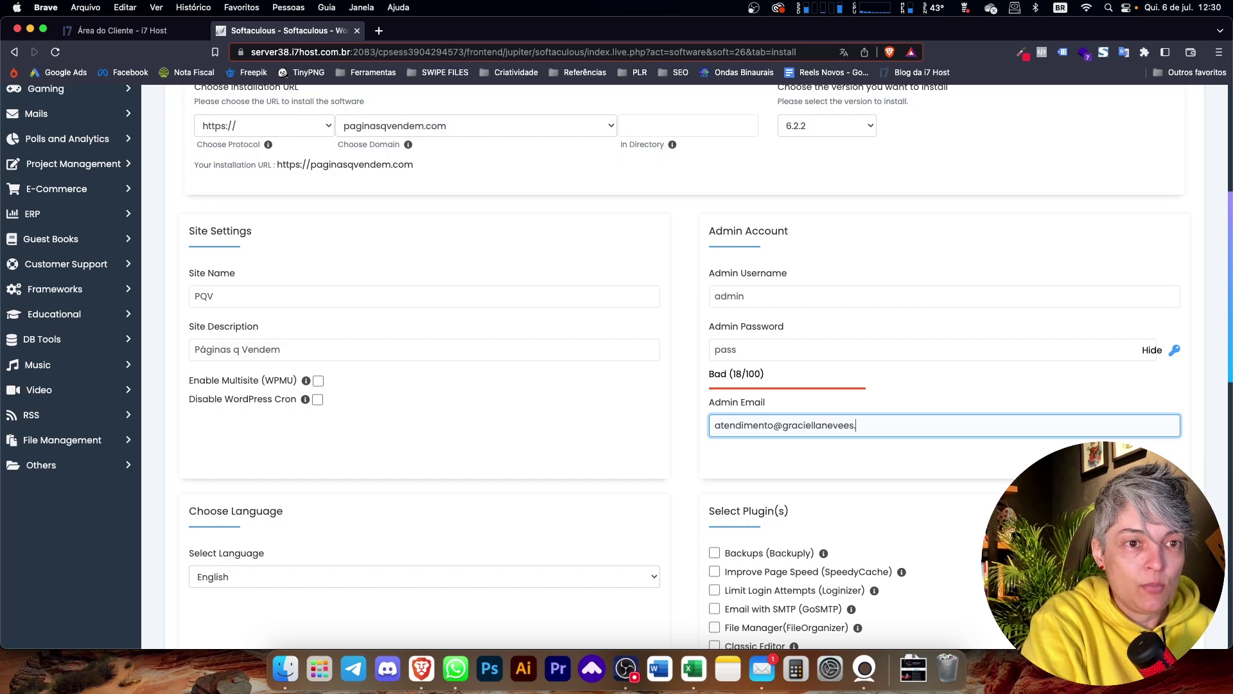
- Select Portuguese - BR as the WordPress installation language
scroll(587, 419, down, 3)
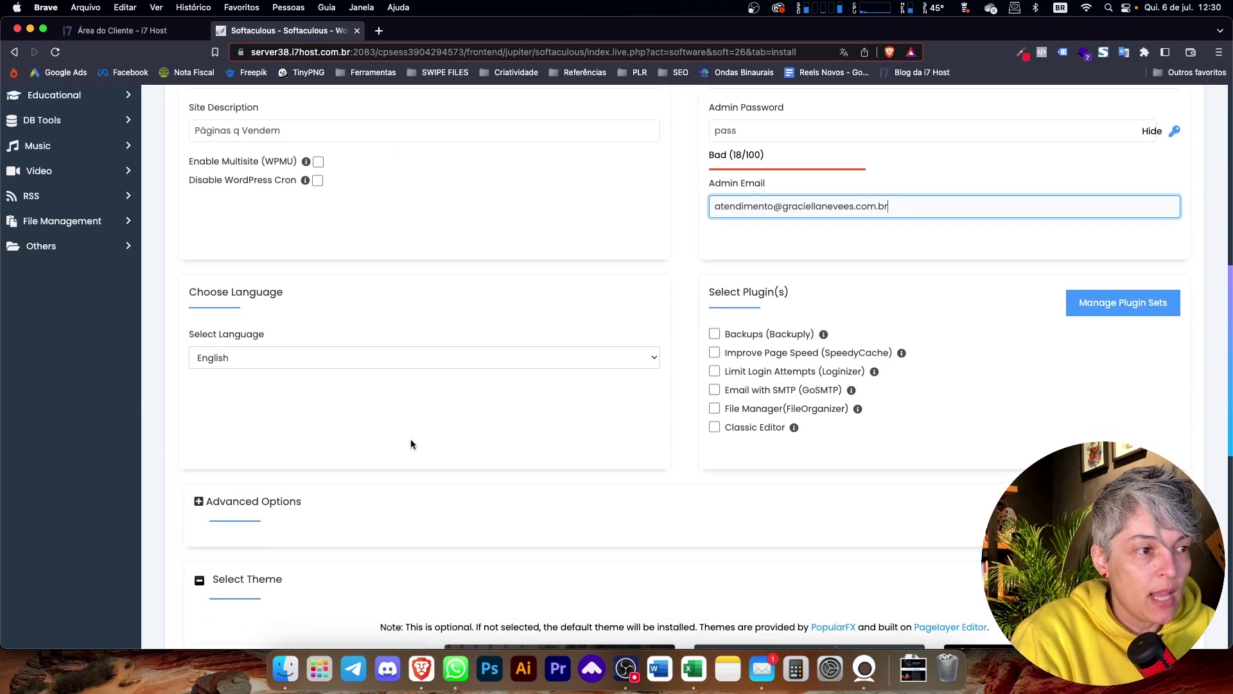
click(298, 359)
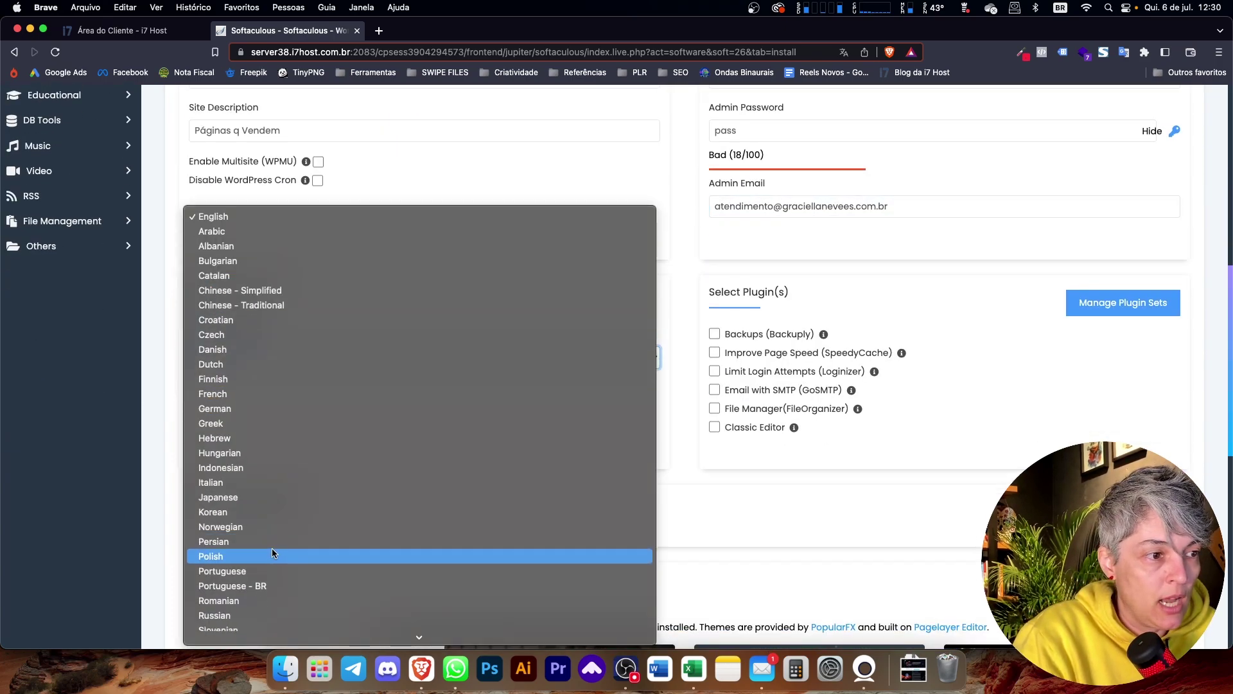
click(266, 581)
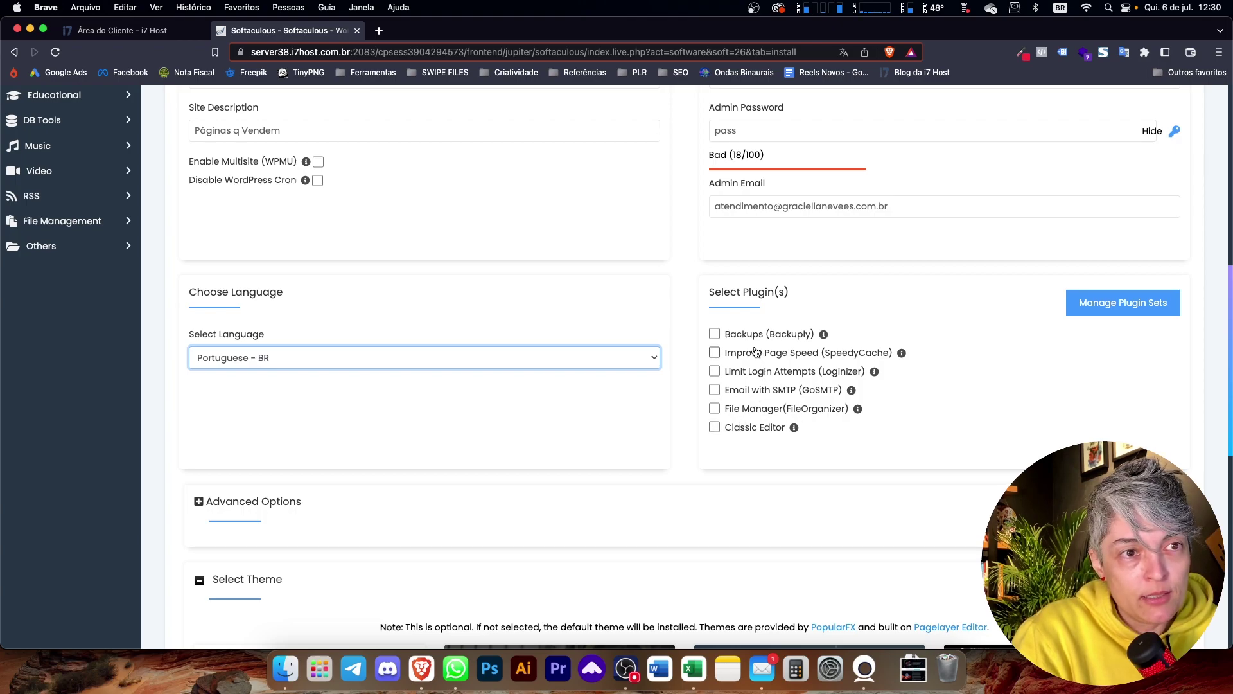
scroll(791, 405, down, 2)
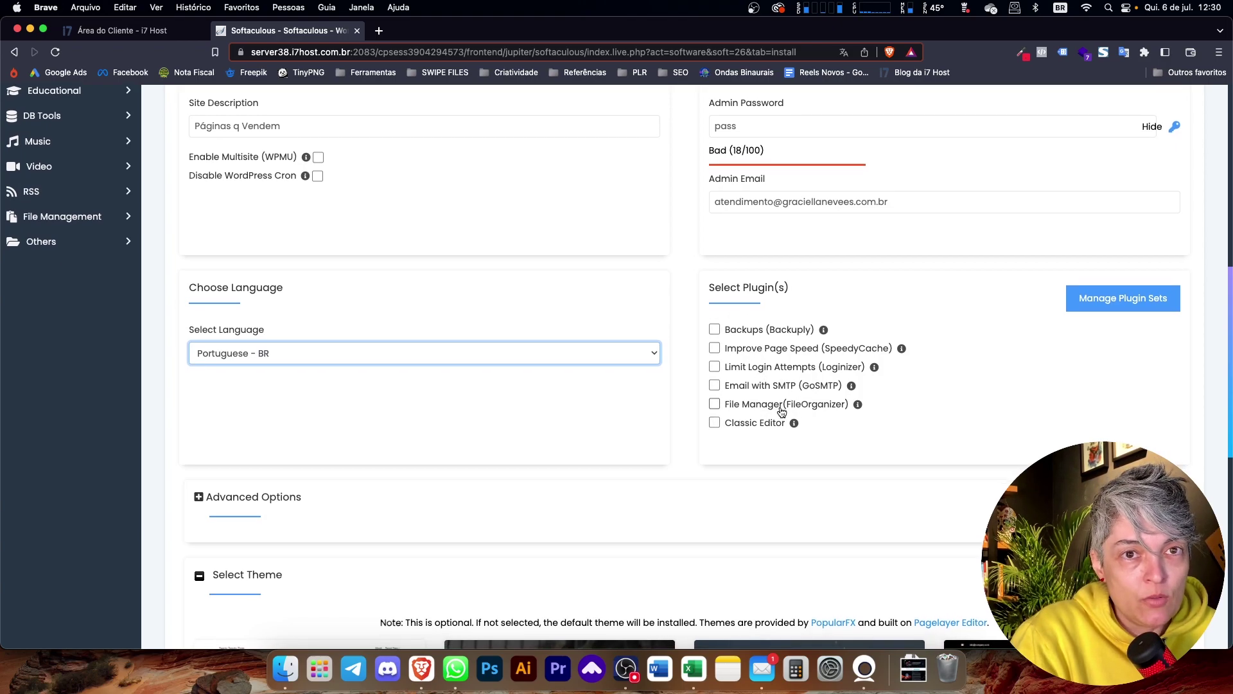
scroll(593, 452, down, 10)
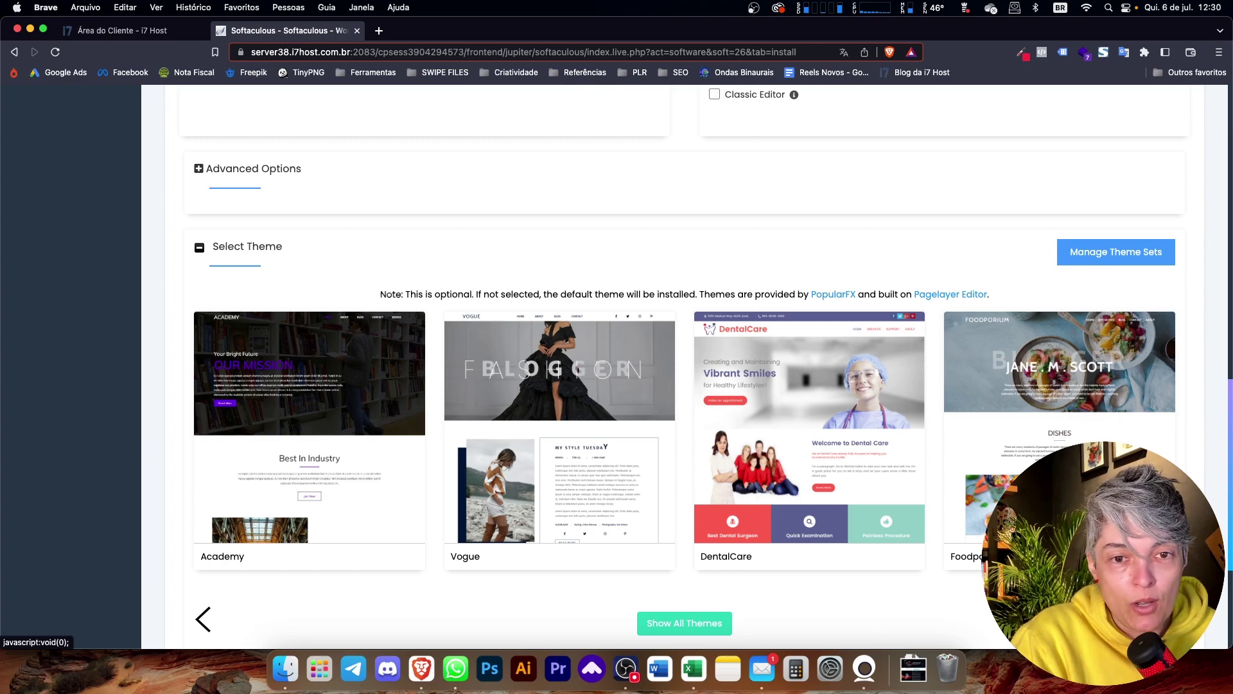
- Browse more themes in the gallery and briefly check the theme sets page
click(1166, 619)
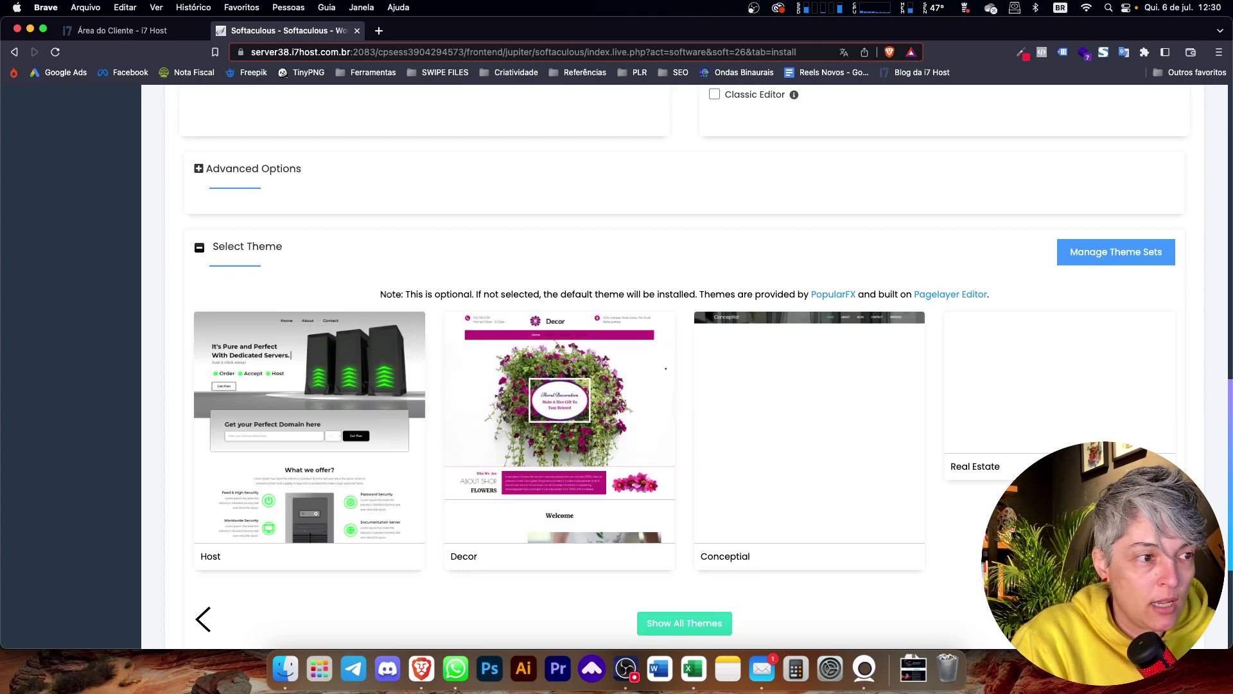
scroll(1165, 619, down, 2)
click(1166, 548)
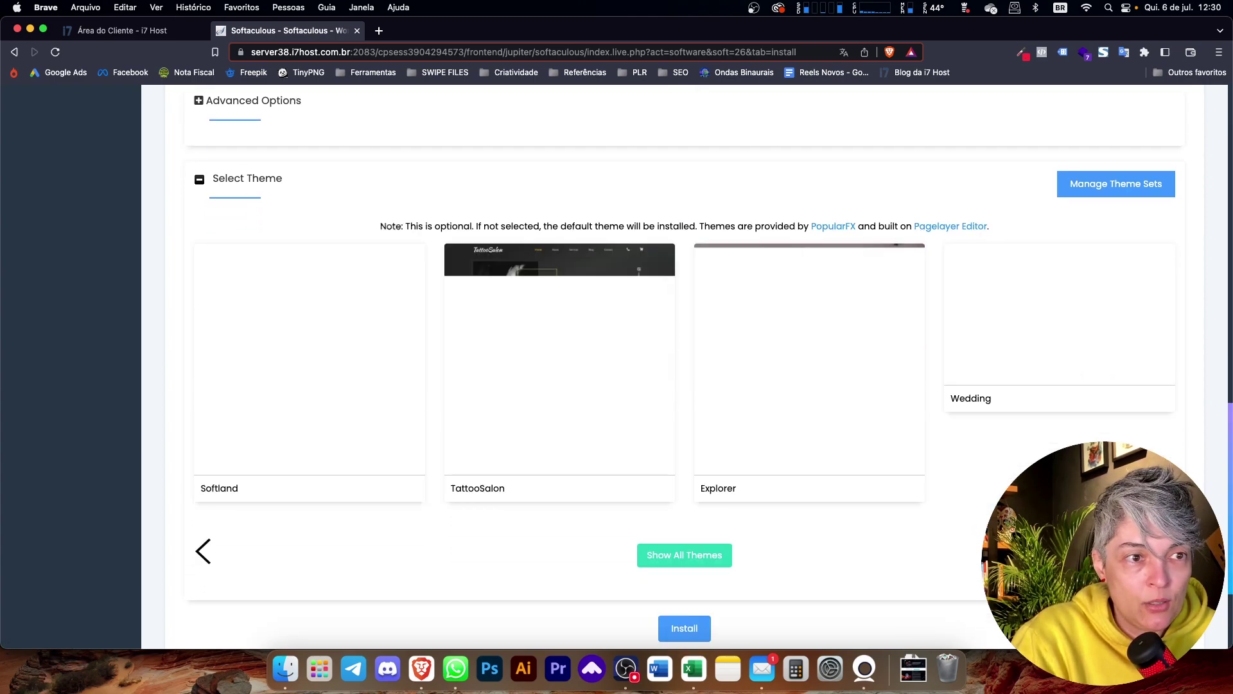
scroll(1122, 438, up, 10)
scroll(1122, 438, down, 8)
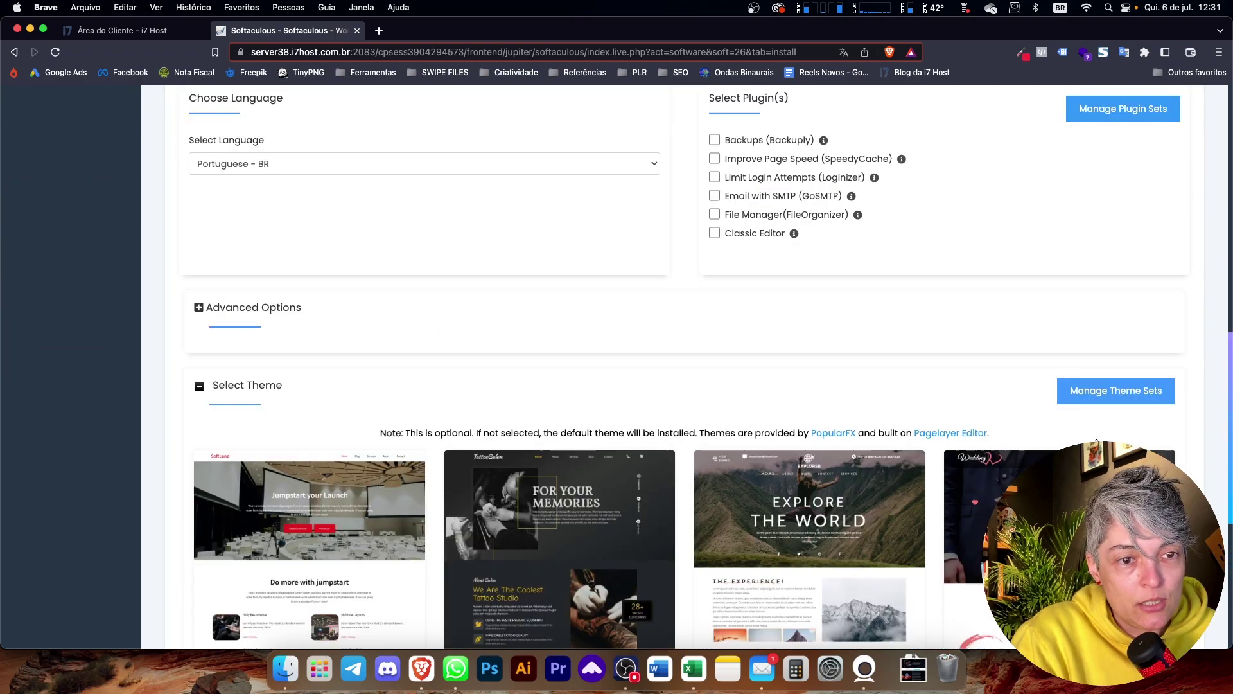
click(1131, 230)
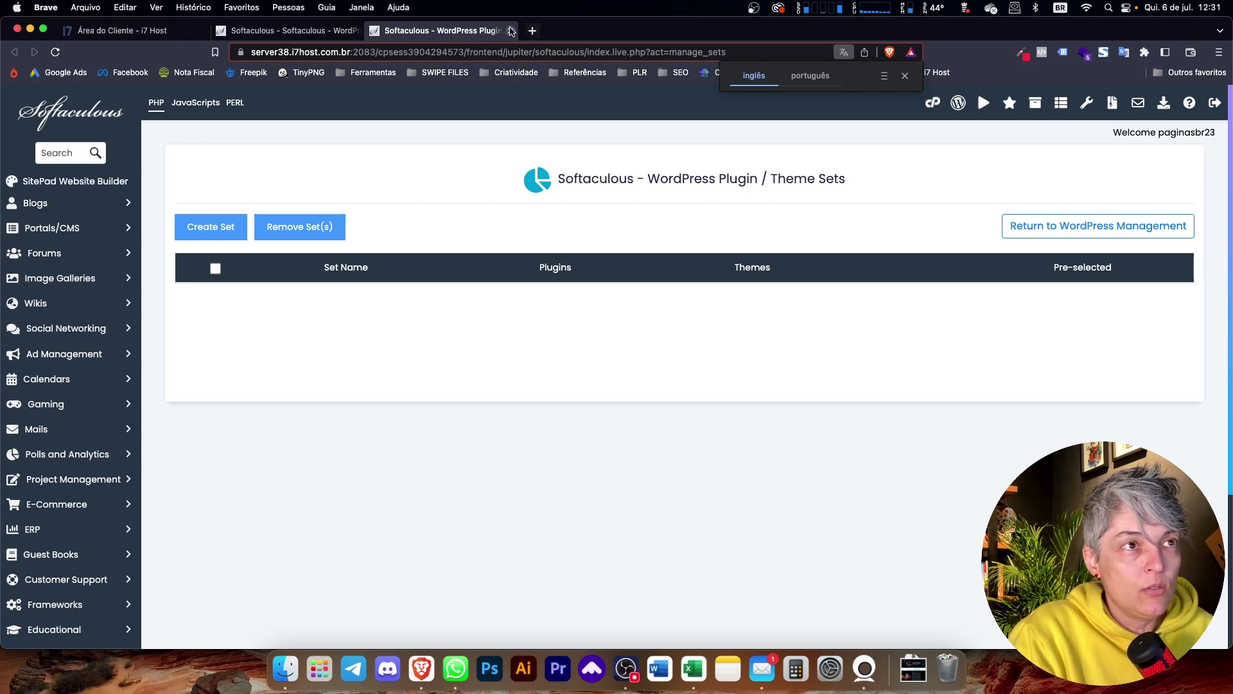
click(510, 30)
- Choose the Twenty Twenty-Three theme and accept its demo images in the Image Copyright dialog
click(406, 426)
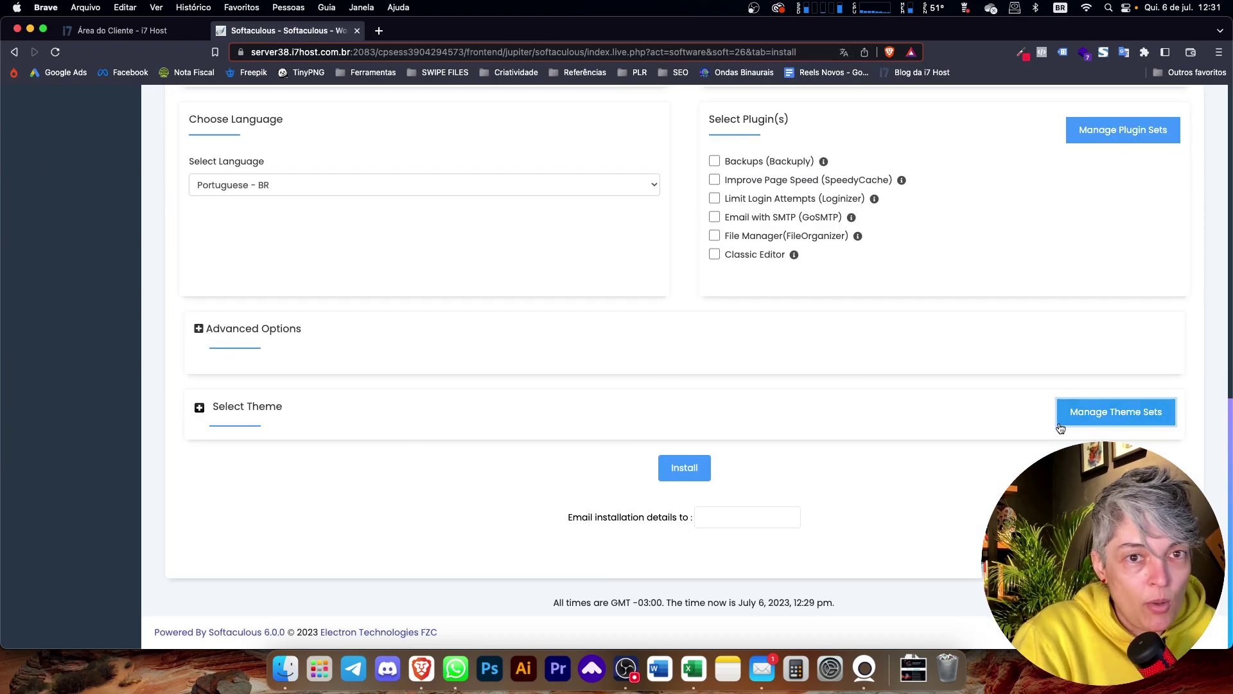
scroll(719, 512, down, 6)
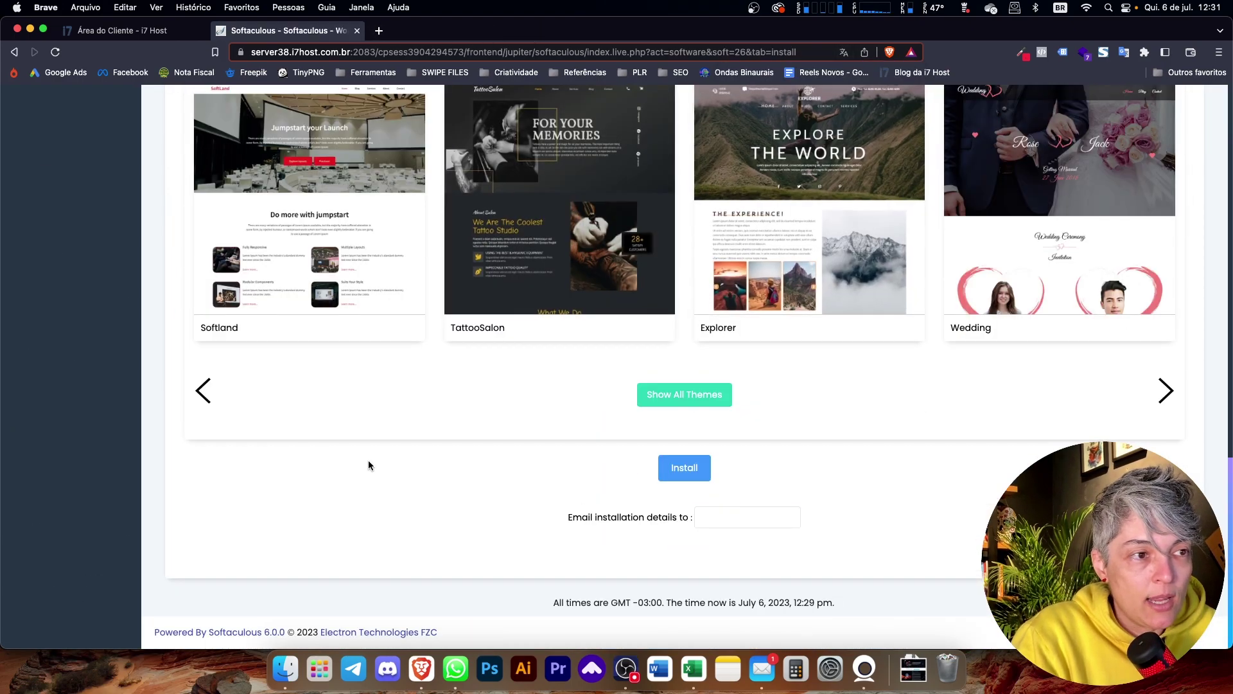
click(202, 392)
click(204, 397)
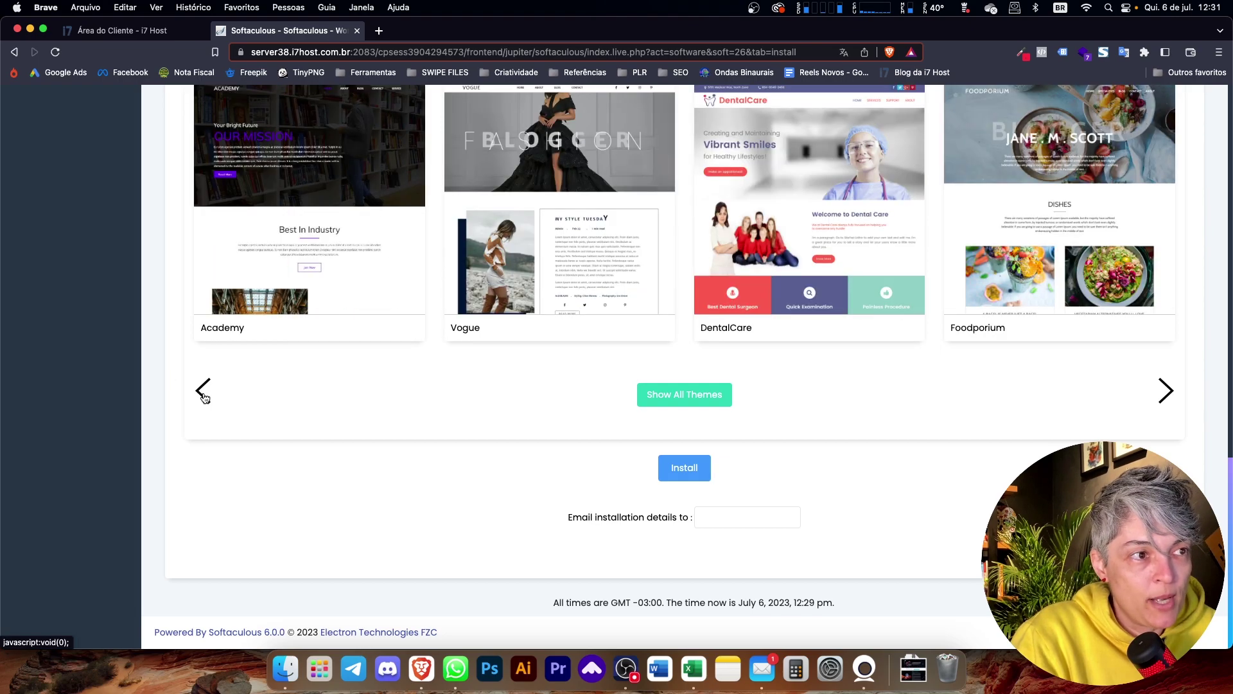
click(204, 397)
click(203, 398)
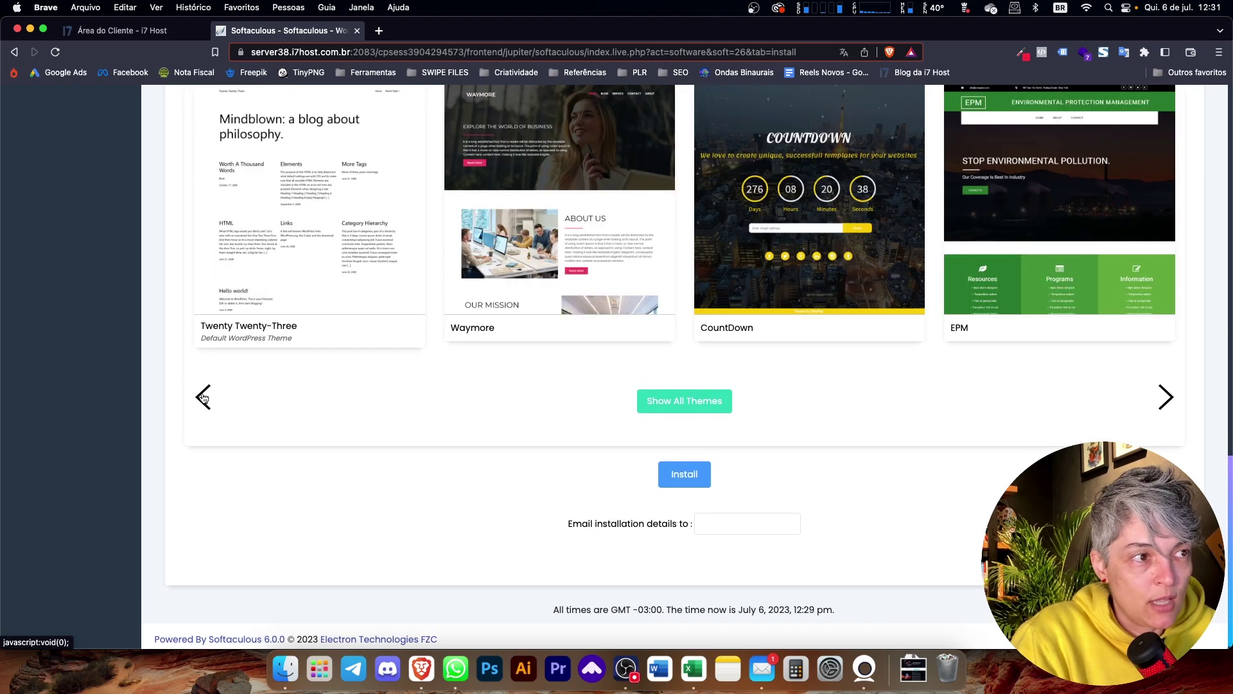
click(239, 329)
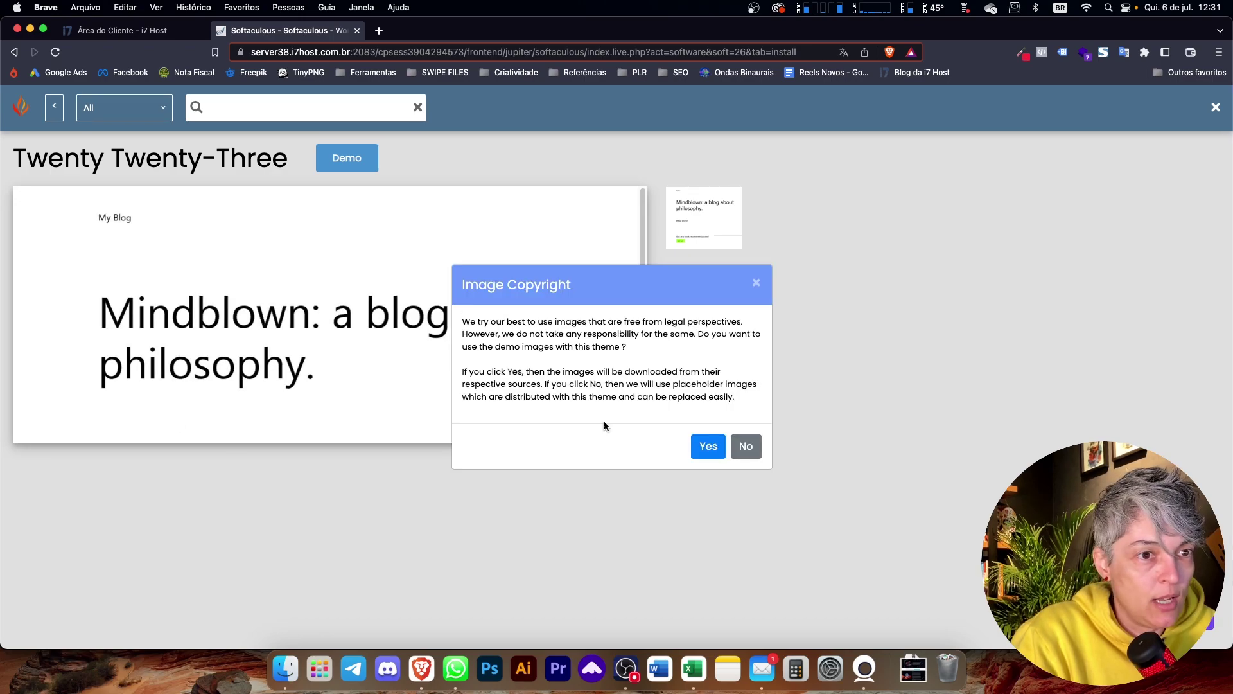
click(691, 446)
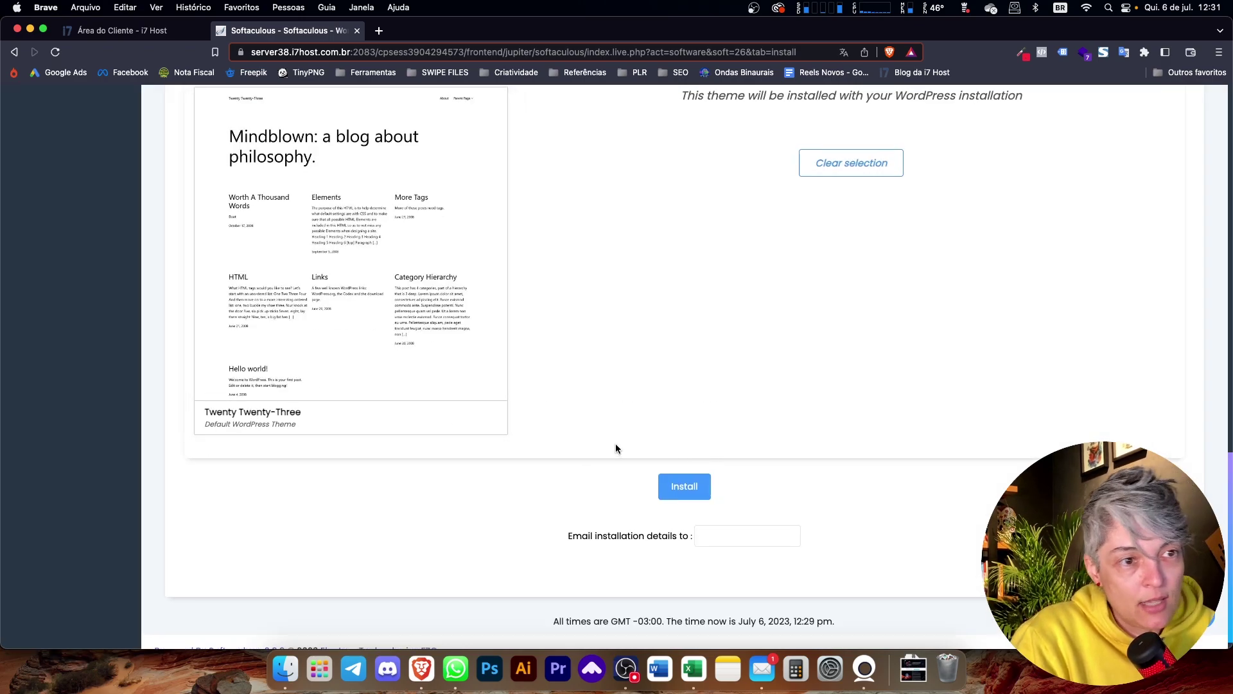
scroll(615, 444, up, 6)
scroll(614, 445, down, 4)
scroll(828, 418, down, 1)
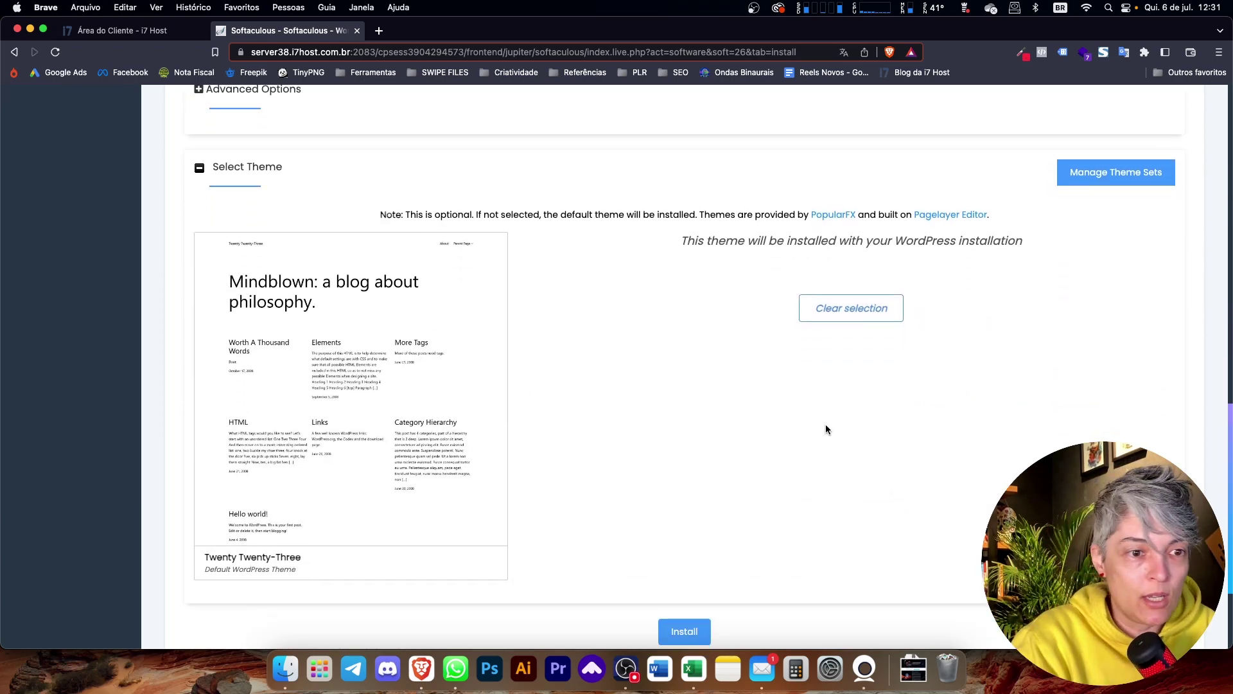
scroll(680, 440, up, 7)
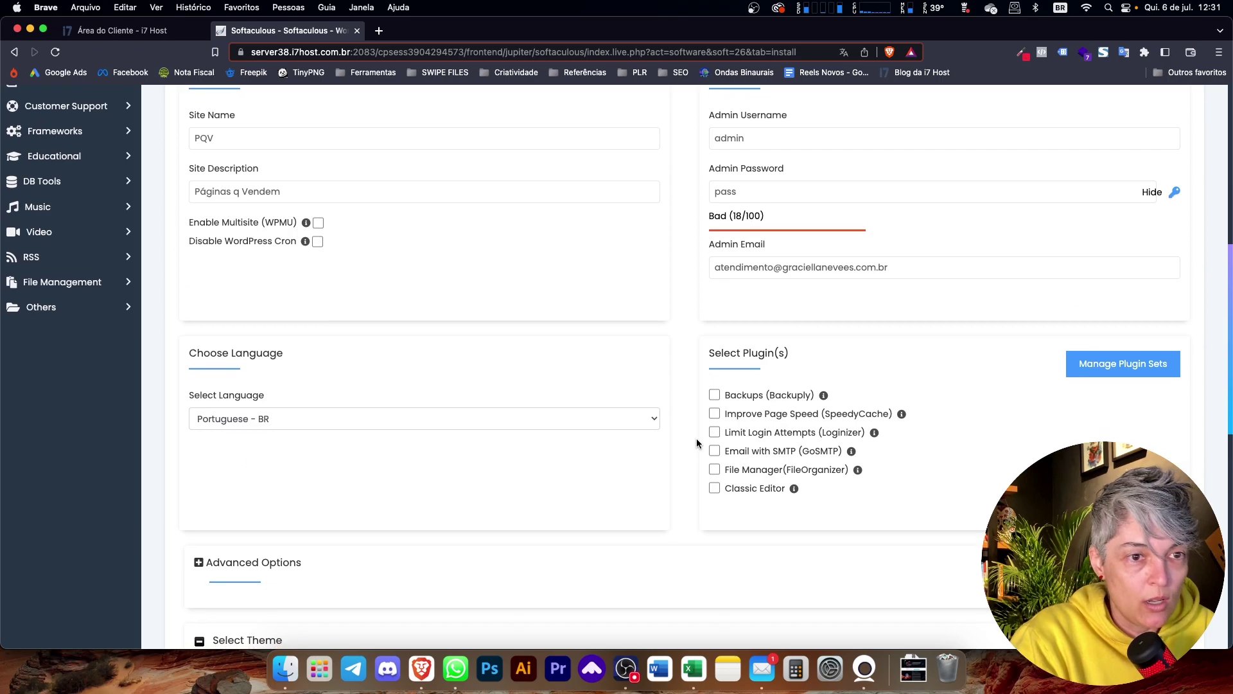
- Expand and collapse Advanced Options, review the form, and attempt the install
click(271, 531)
scroll(270, 524, down, 2)
scroll(343, 467, down, 2)
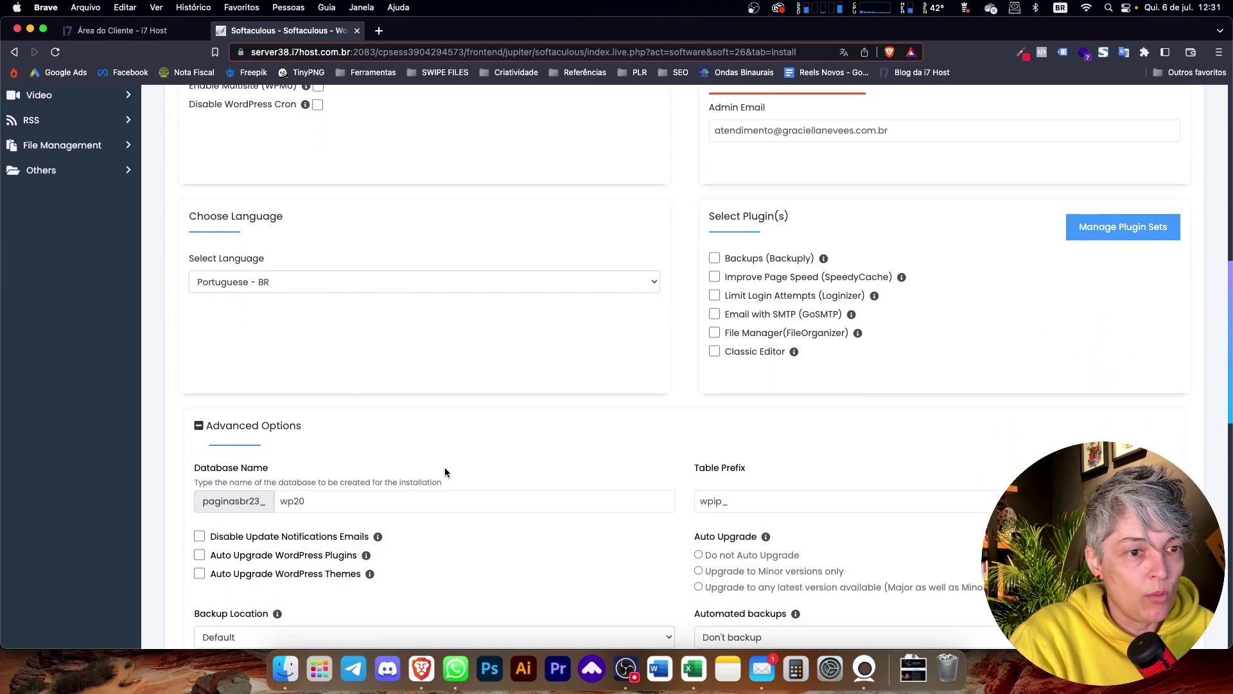
scroll(475, 426, down, 2)
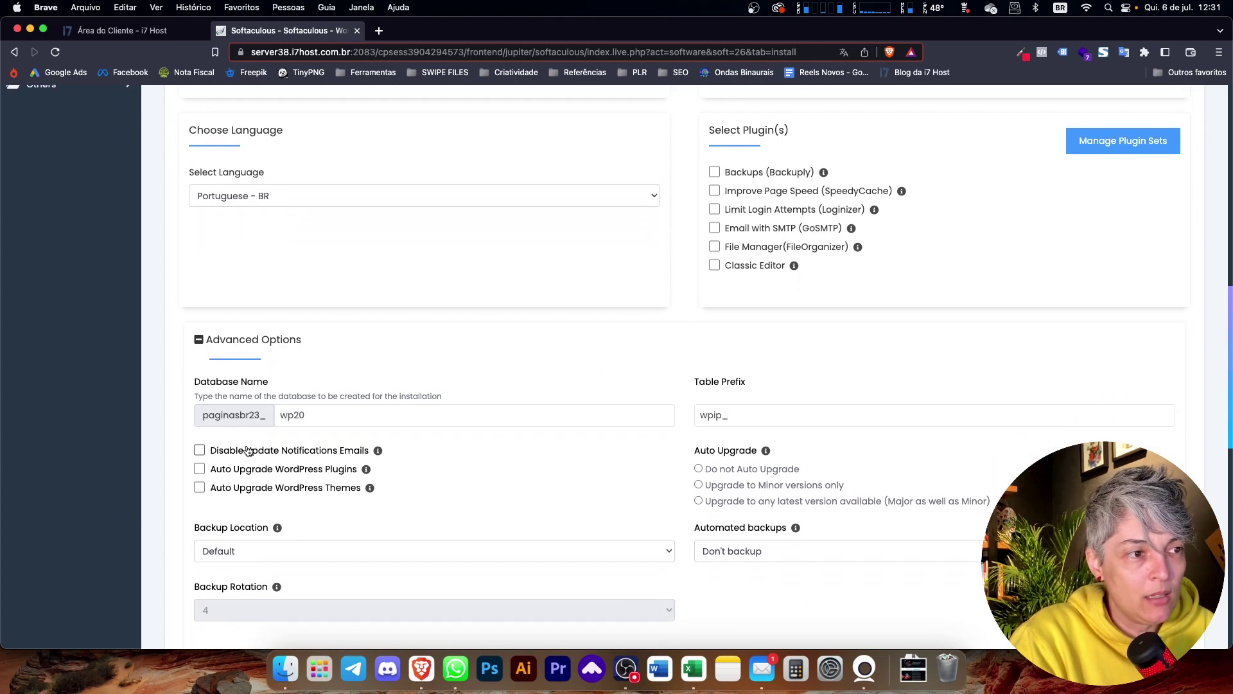
click(263, 342)
scroll(832, 427, up, 5)
scroll(832, 426, up, 6)
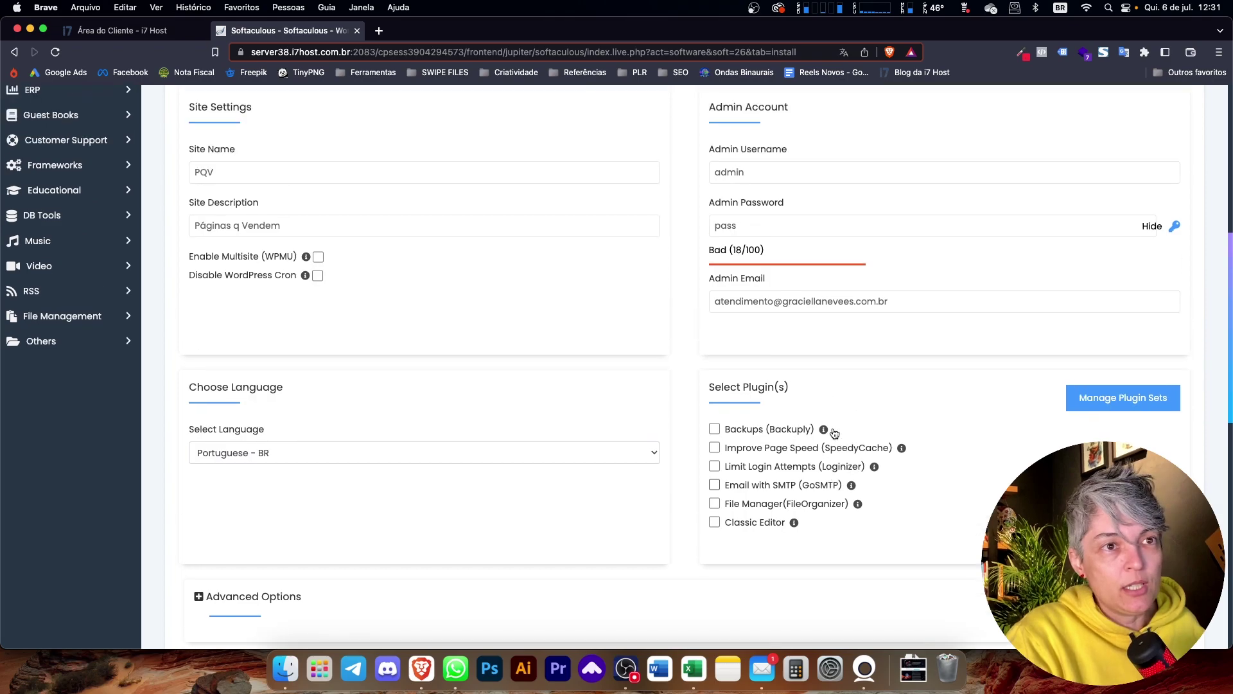
scroll(677, 281, down, 4)
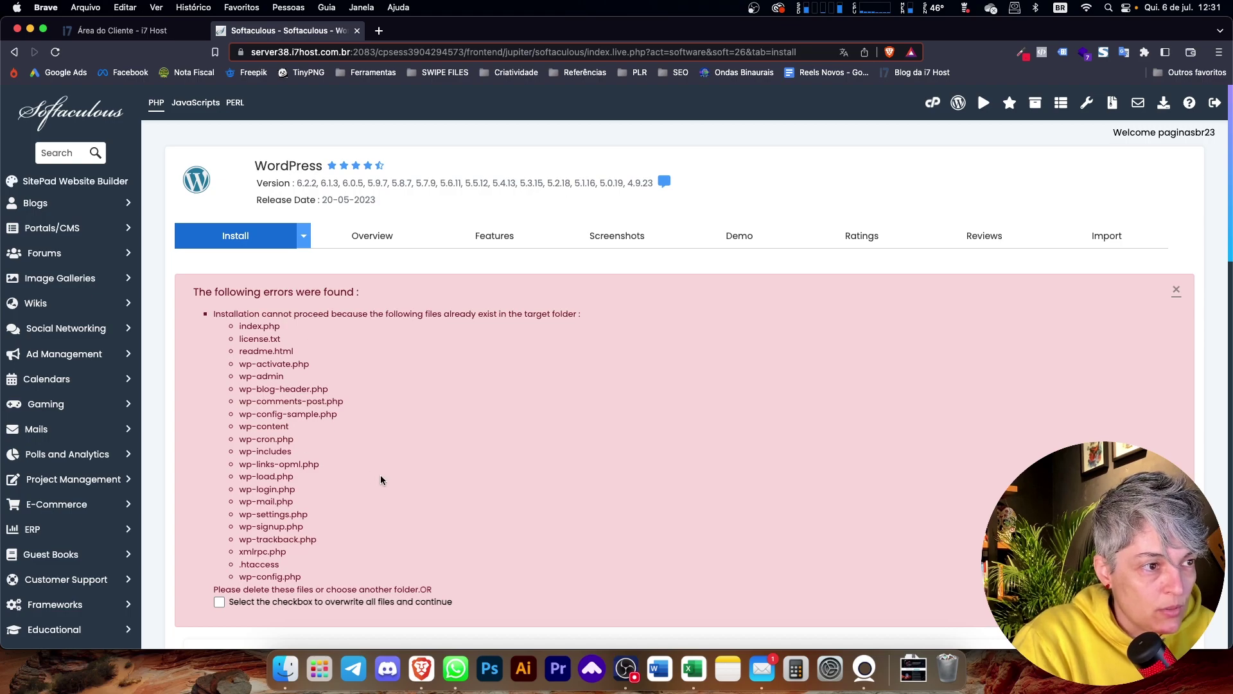
- Tick the overwrite-all-files checkbox and rerun the WordPress installation
scroll(380, 479, down, 2)
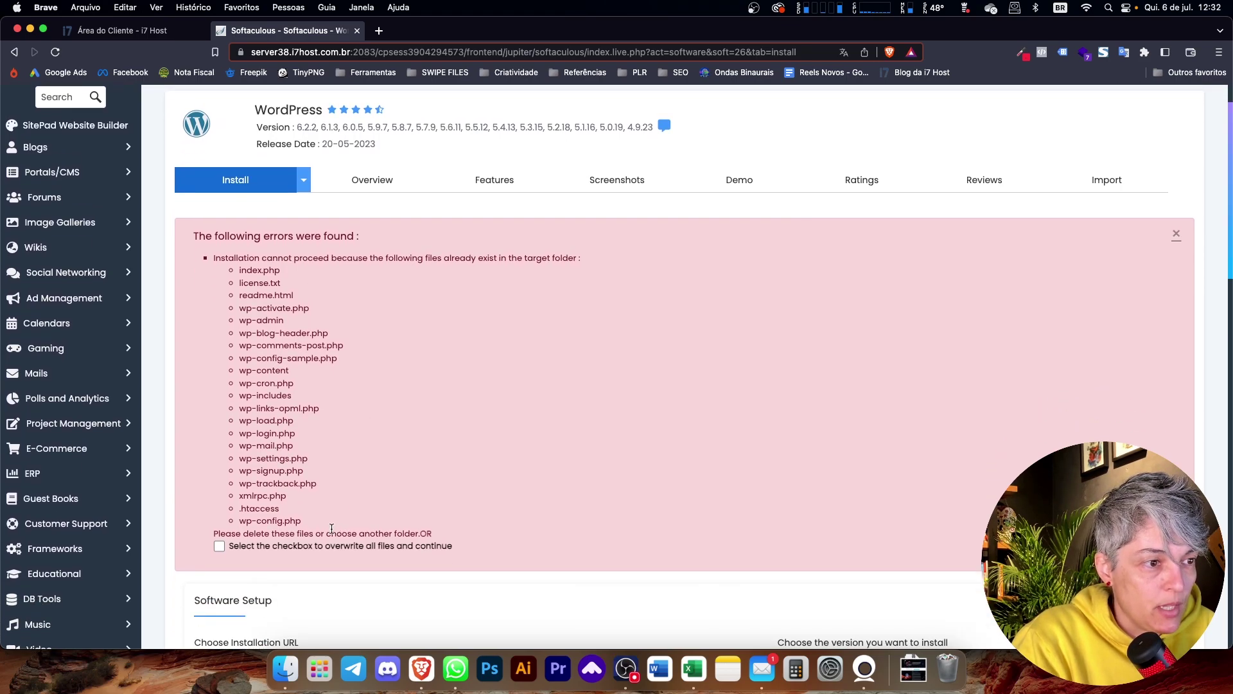
click(219, 547)
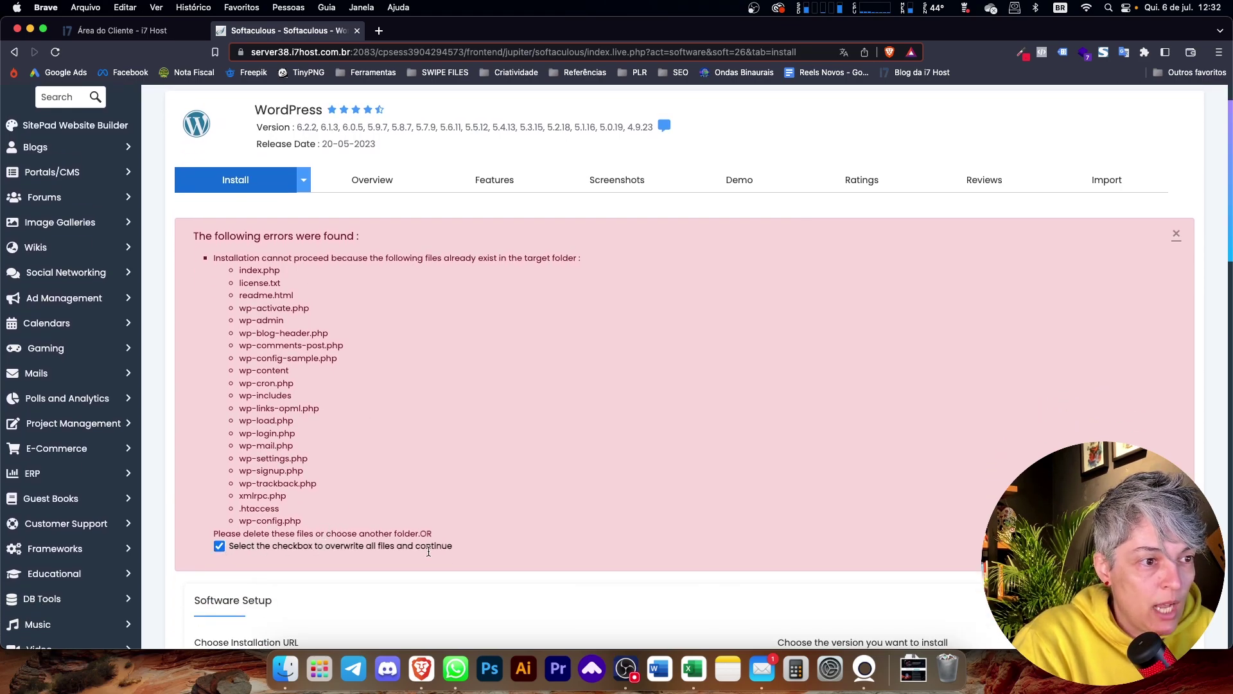
scroll(722, 522, down, 2)
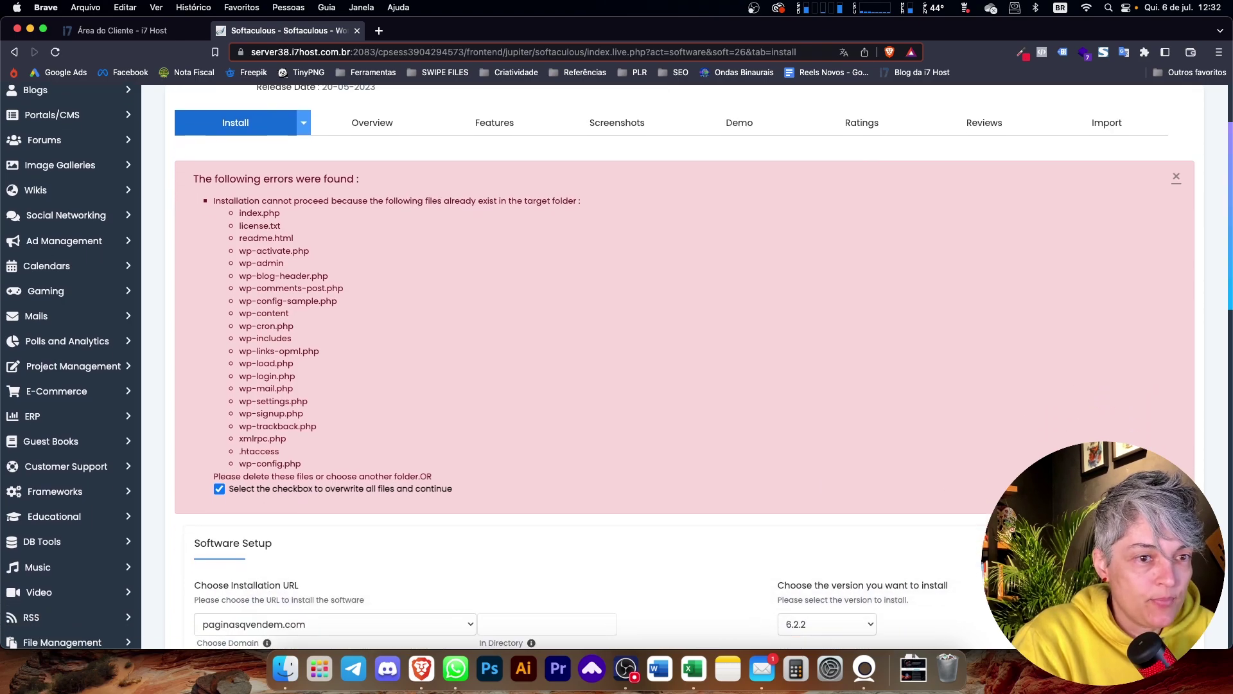
scroll(805, 529, down, 8)
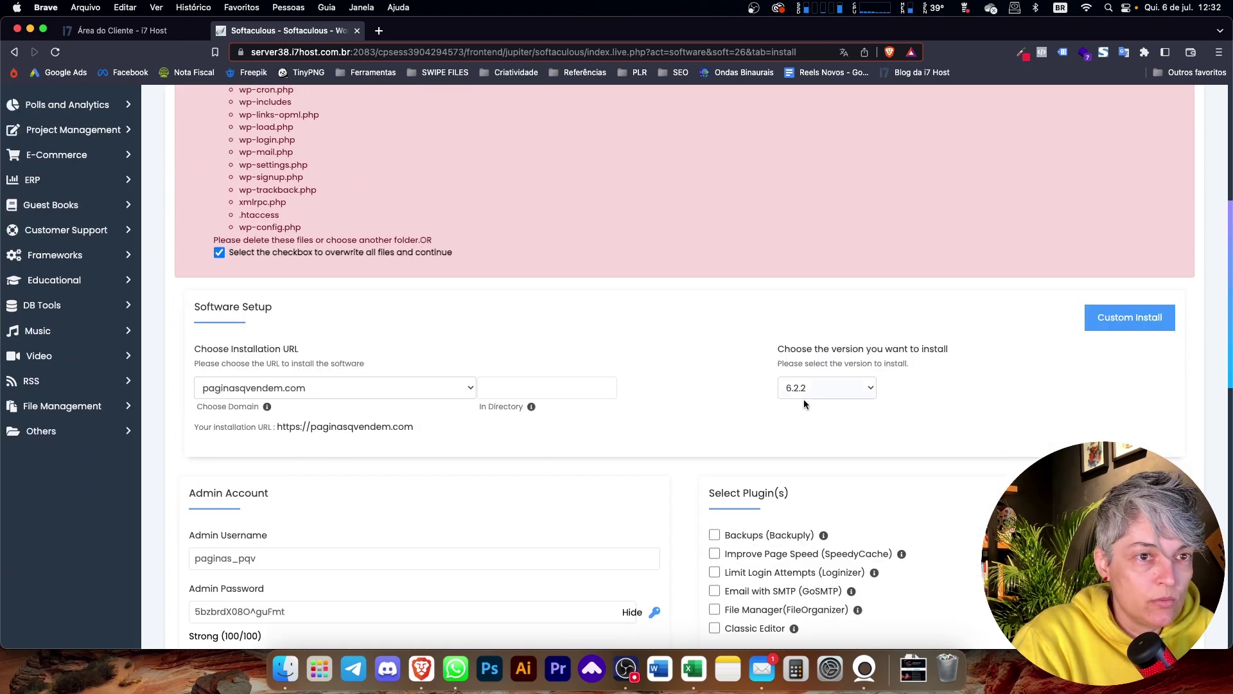
scroll(803, 404, down, 15)
scroll(812, 465, down, 5)
click(671, 466)
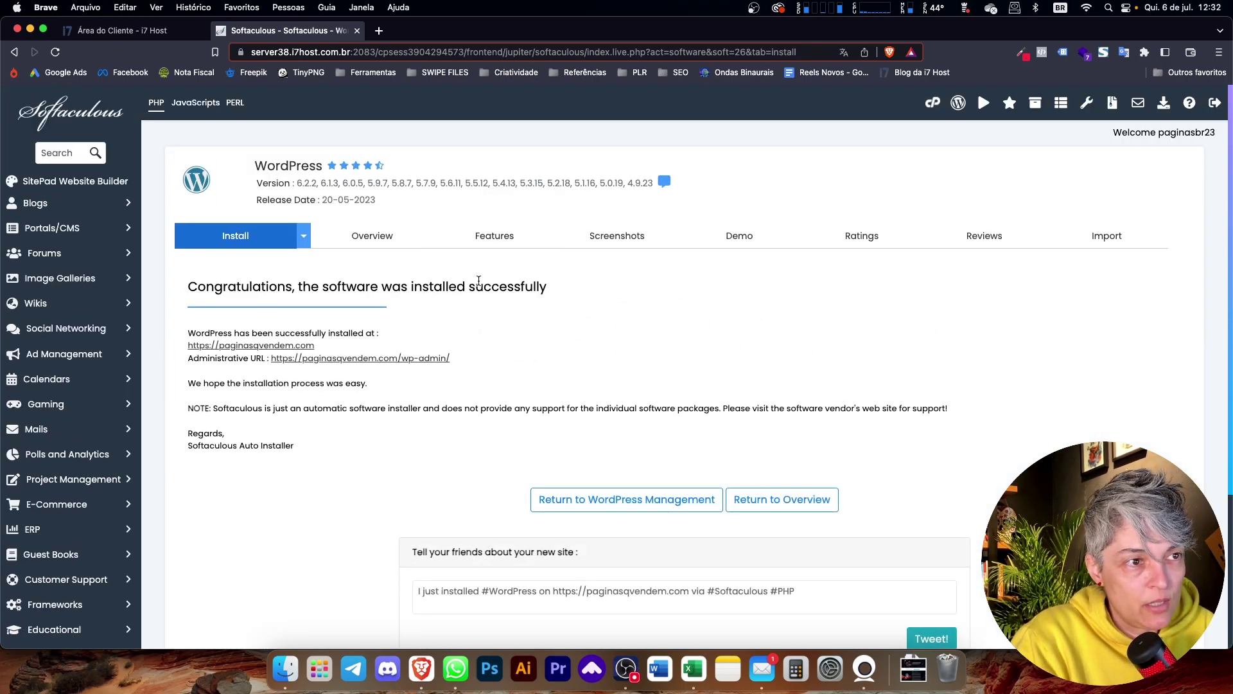
- Open the PQV site's wp-admin dashboard from the Softaculous installation success page
scroll(515, 409, down, 1)
scroll(514, 409, down, 3)
scroll(501, 404, up, 4)
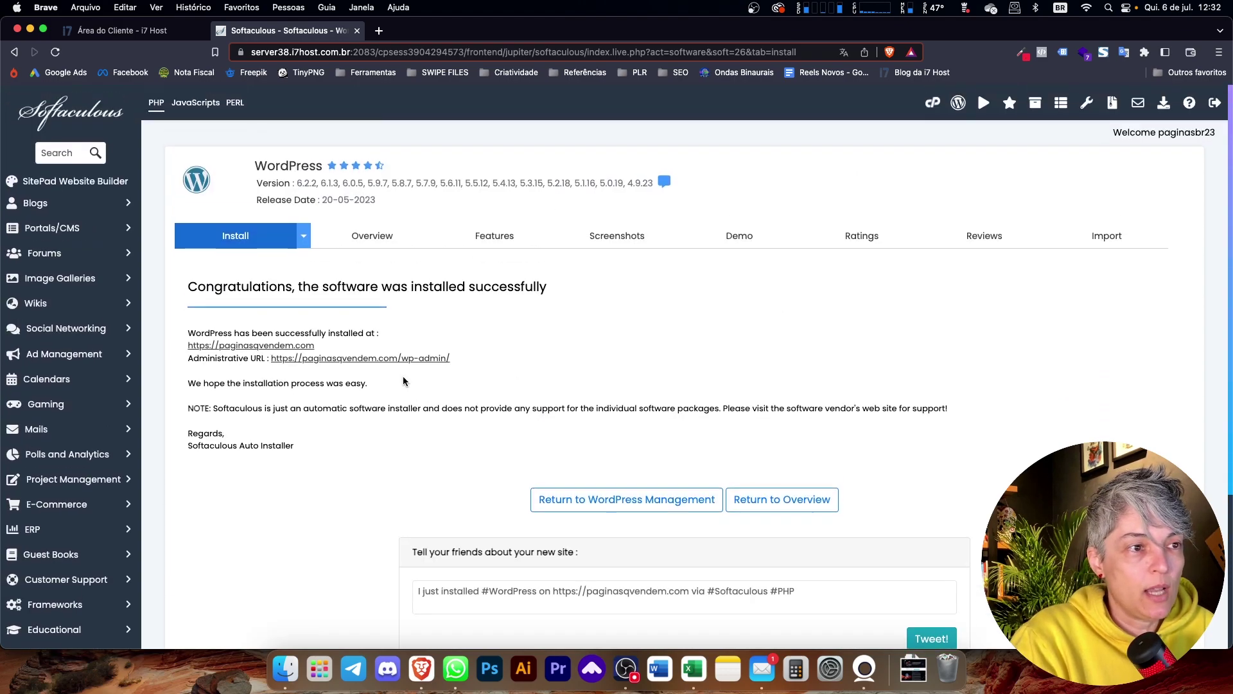
click(413, 358)
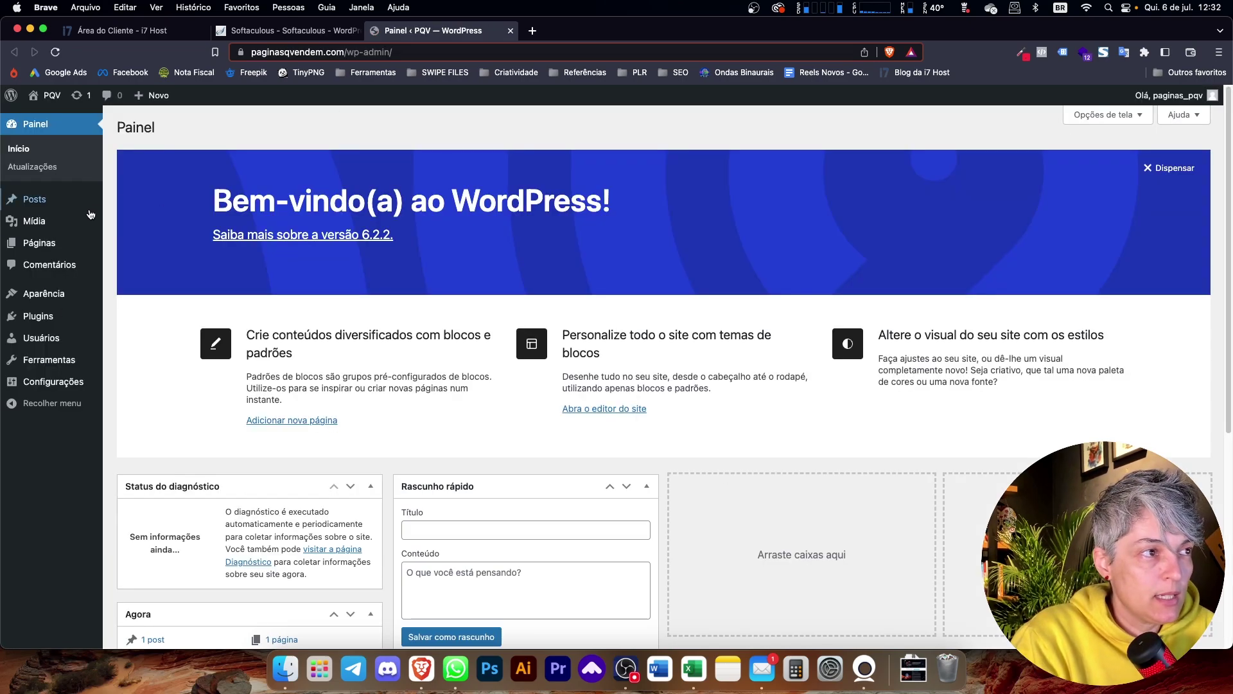
- Delete the Twenty Twenty-One and Twenty Twenty-Two themes under Aparência > Temas
mouse_move(51, 295)
click(124, 296)
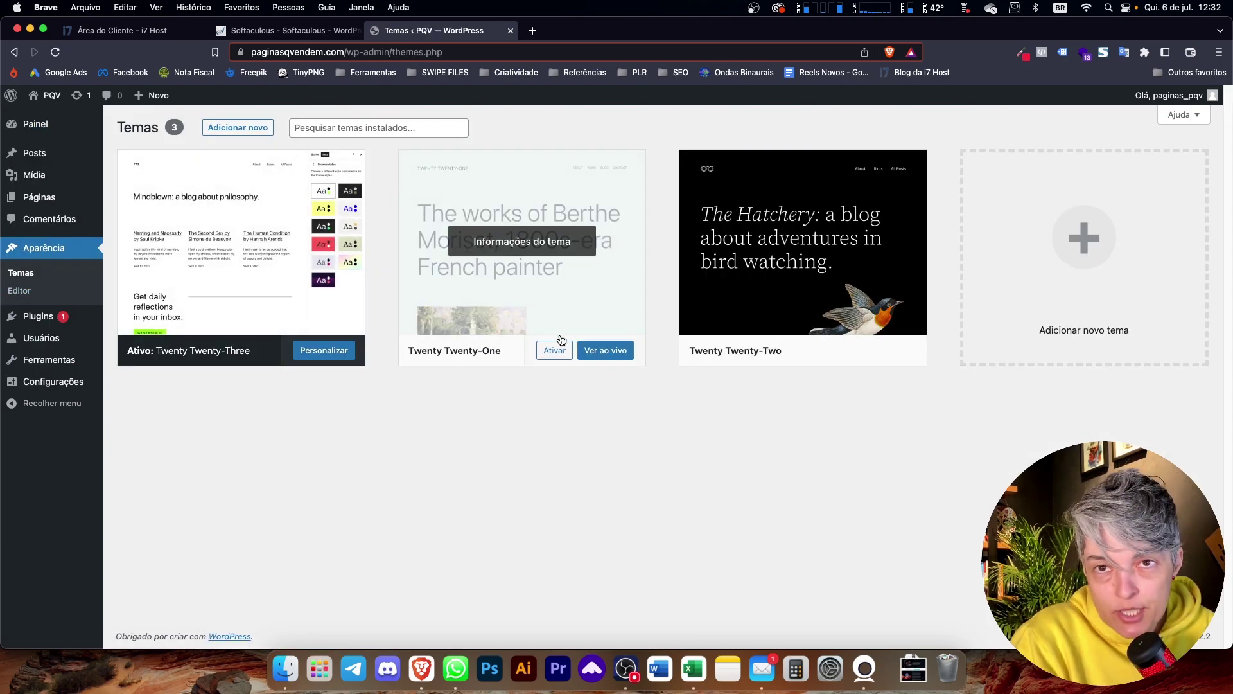
click(503, 312)
click(1105, 616)
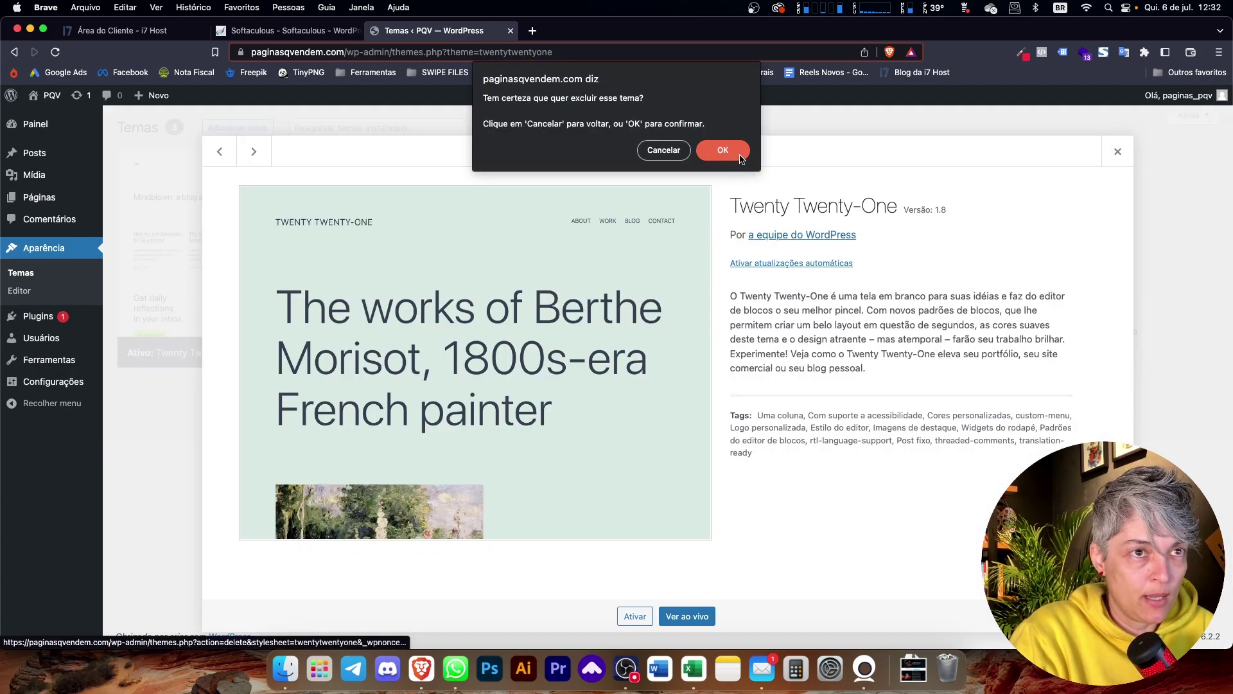
key(Return)
click(533, 291)
click(1104, 616)
key(Return)
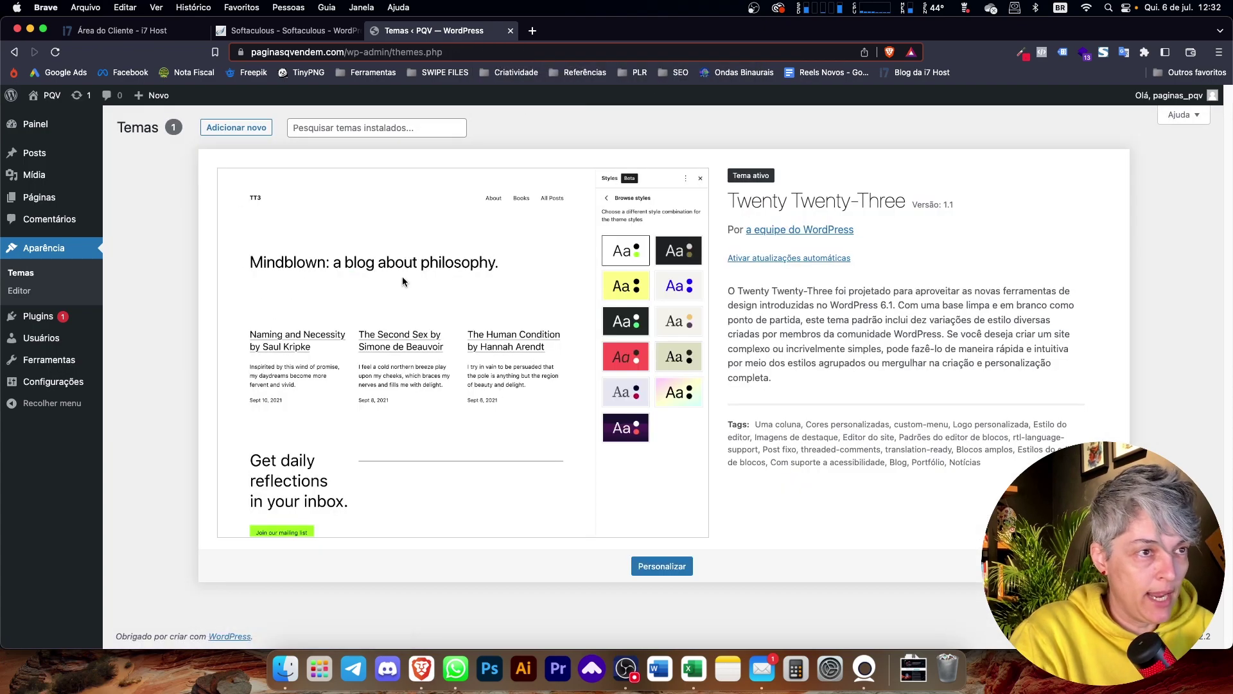
- Bulk-delete the Akismet Anti-Spam and Hello Dolly plugins from Plugins instalados
mouse_move(41, 329)
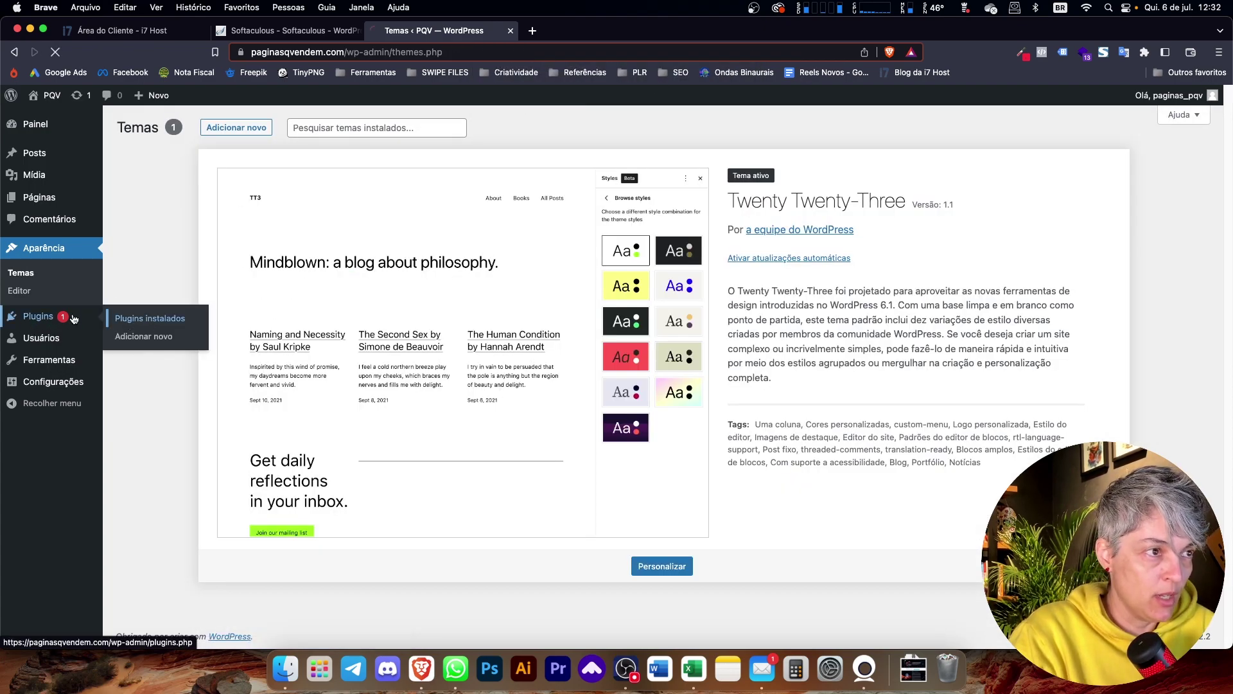
click(151, 318)
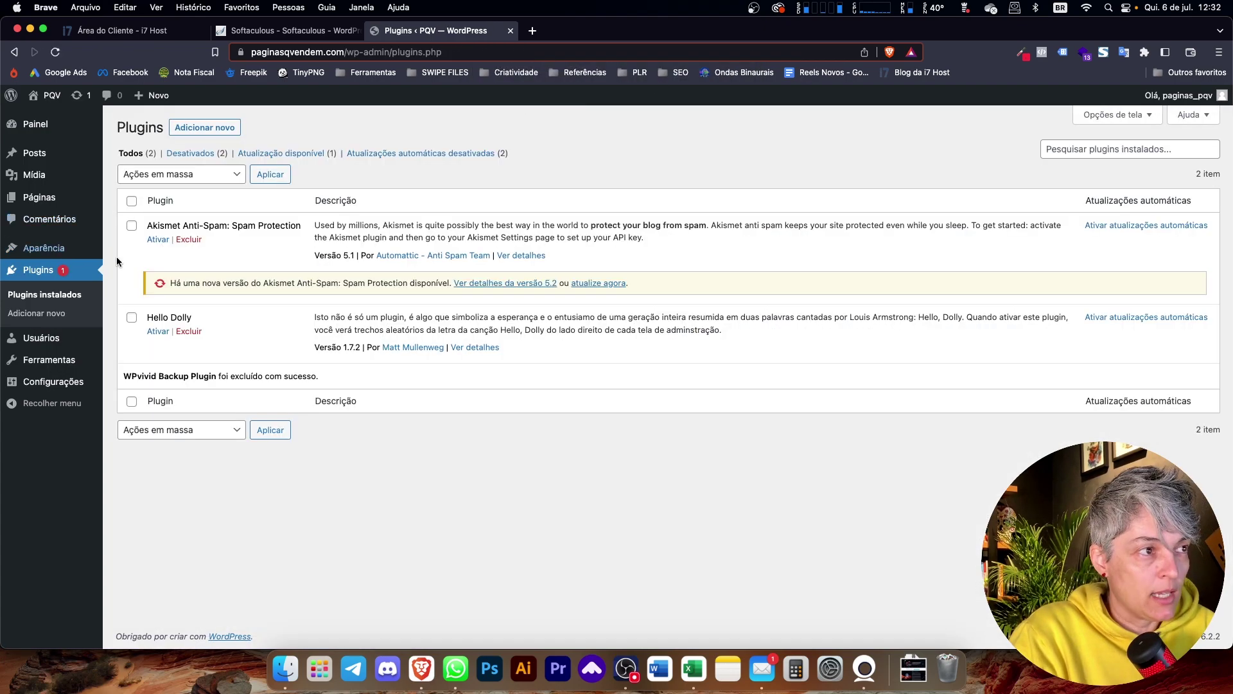
click(71, 296)
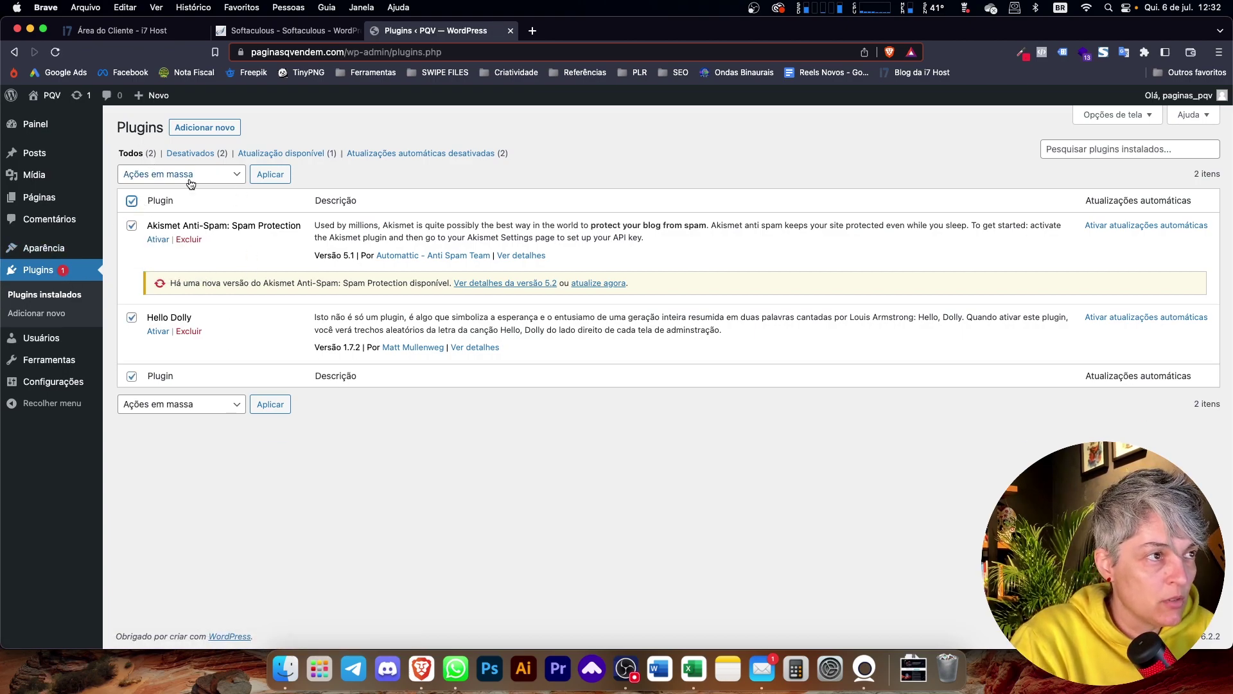
click(239, 174)
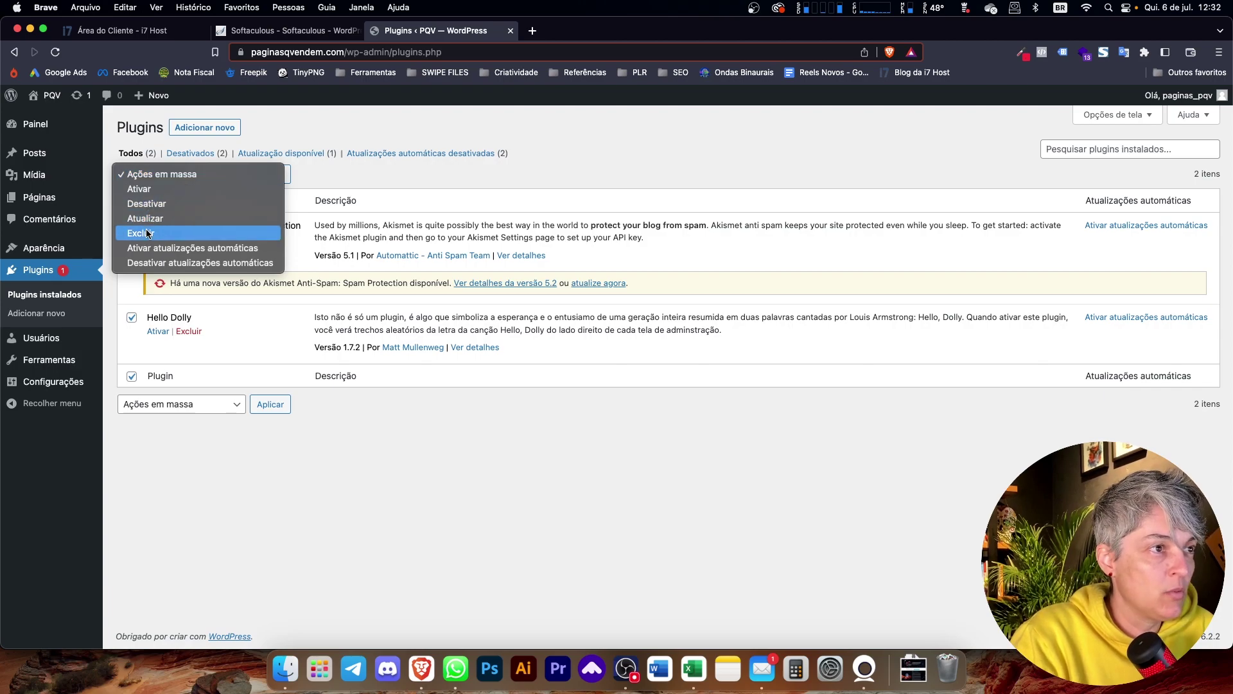
click(264, 160)
click(269, 173)
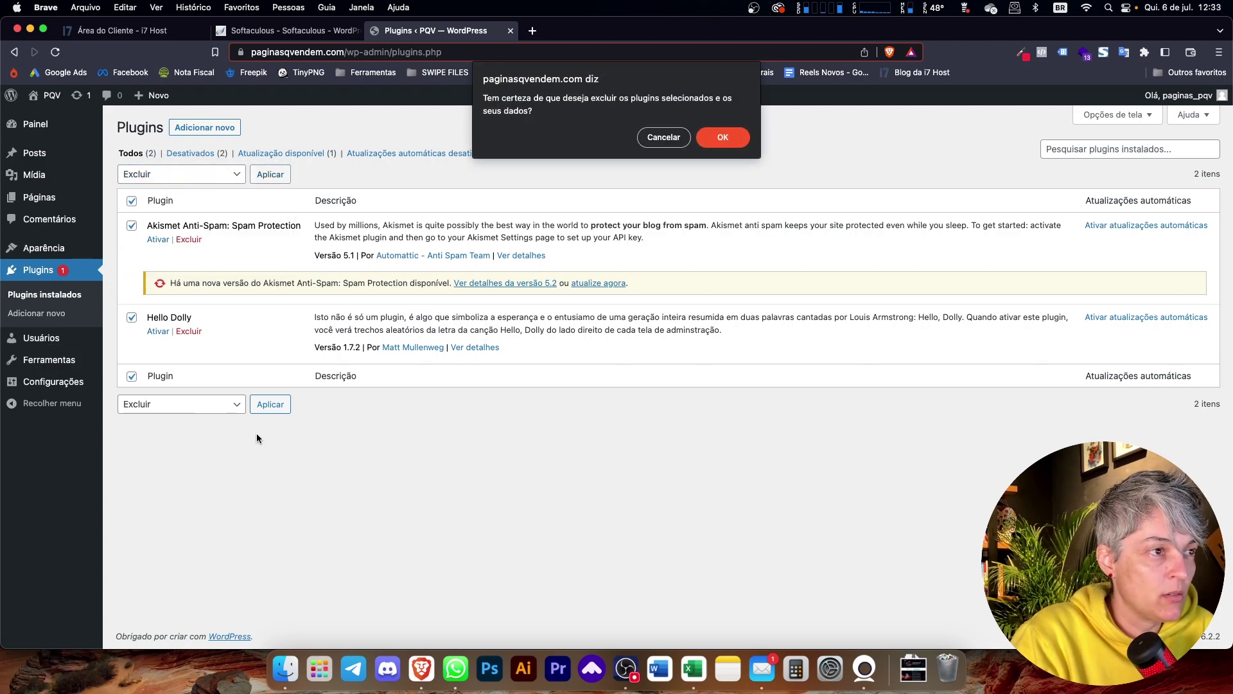
click(712, 137)
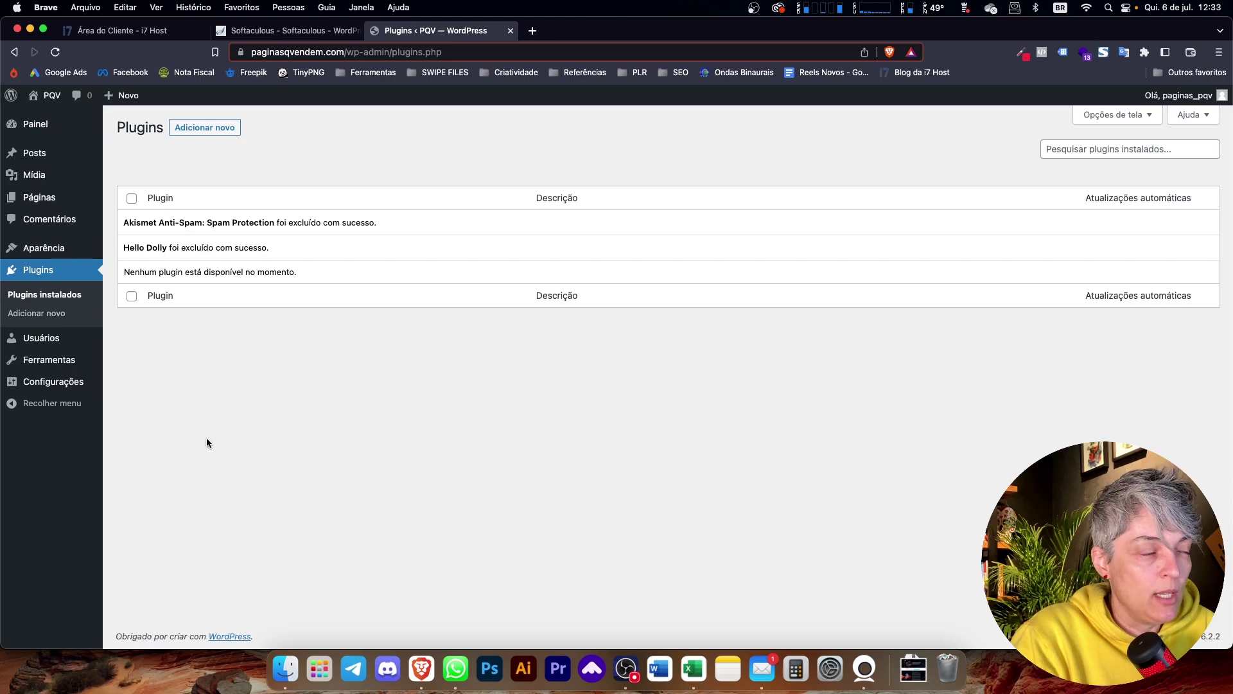
click(627, 668)
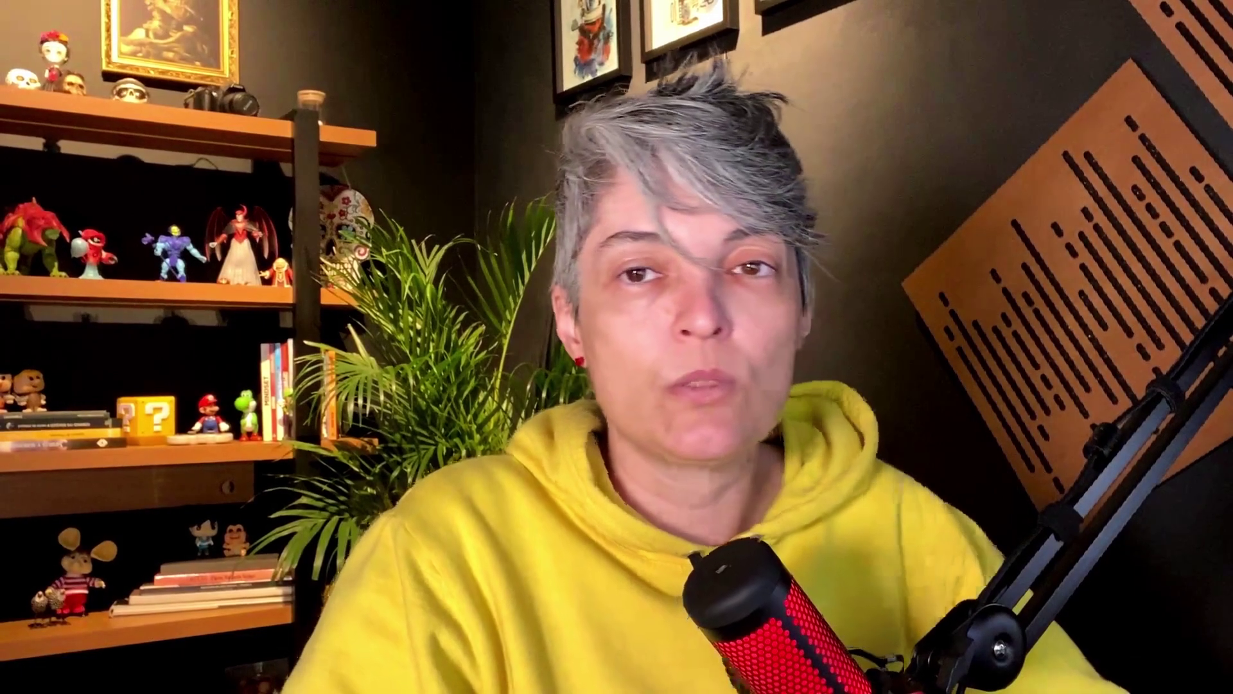